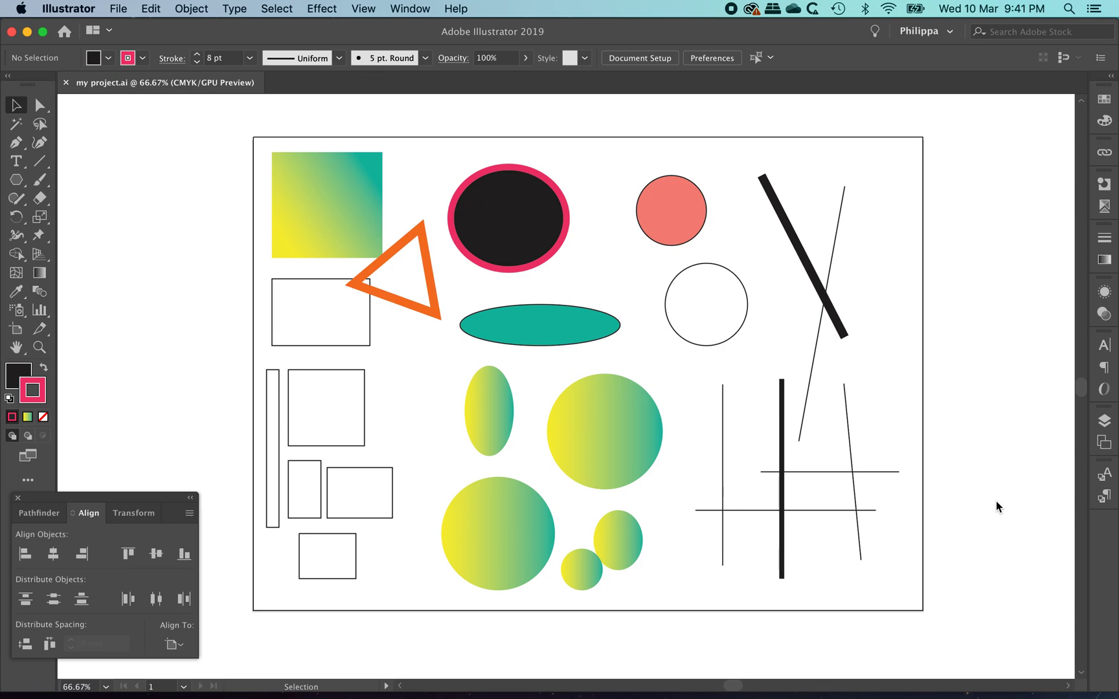
- Drag the gradient square past the artboard's top-left corner, then back into place
{"action": "scroll", "coordinate": [996, 502], "scroll_direction": "up", "scroll_amount": 1}
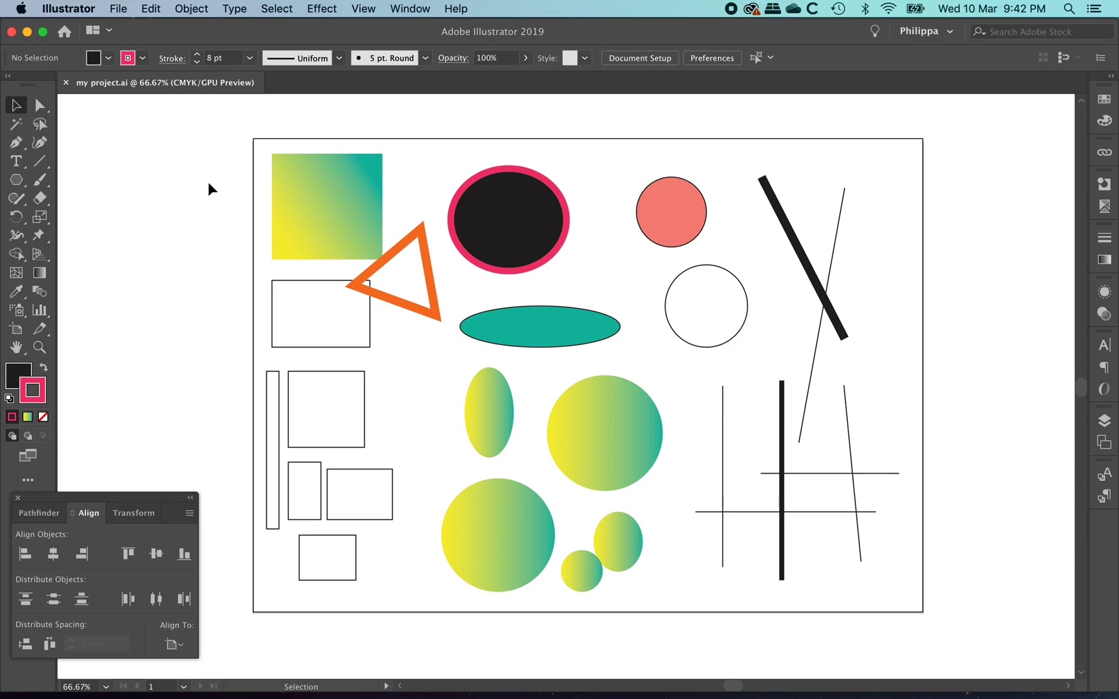
{"action": "left_click", "coordinate": [351, 176]}
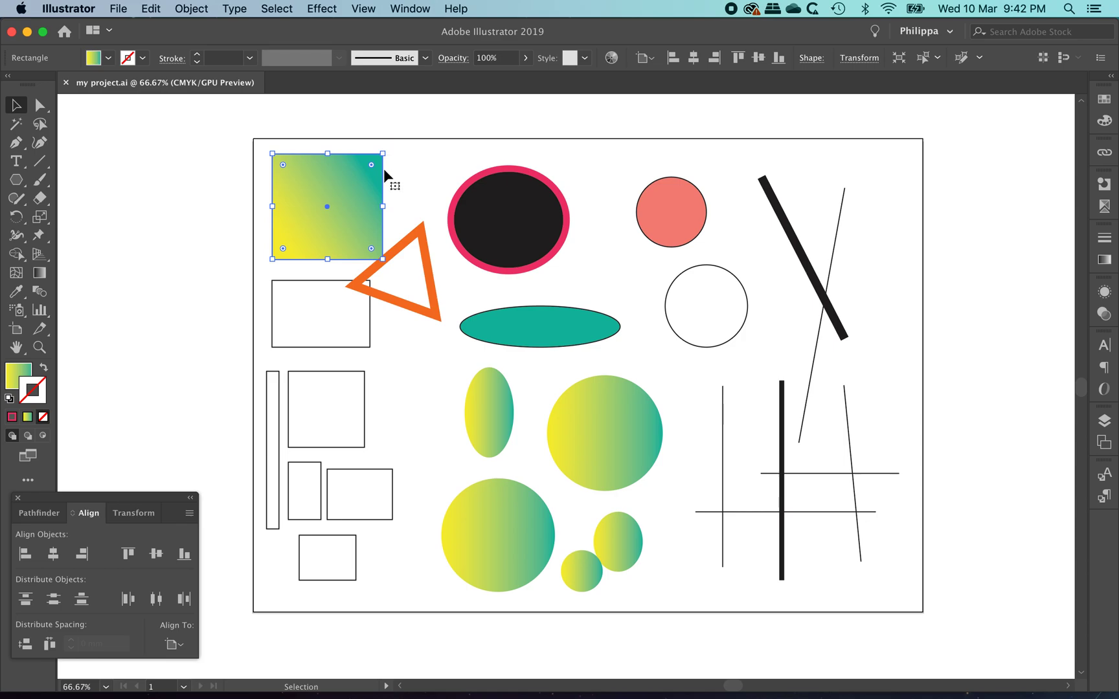
{"action": "left_click_drag", "start_coordinate": [347, 180], "coordinate": [300, 188]}
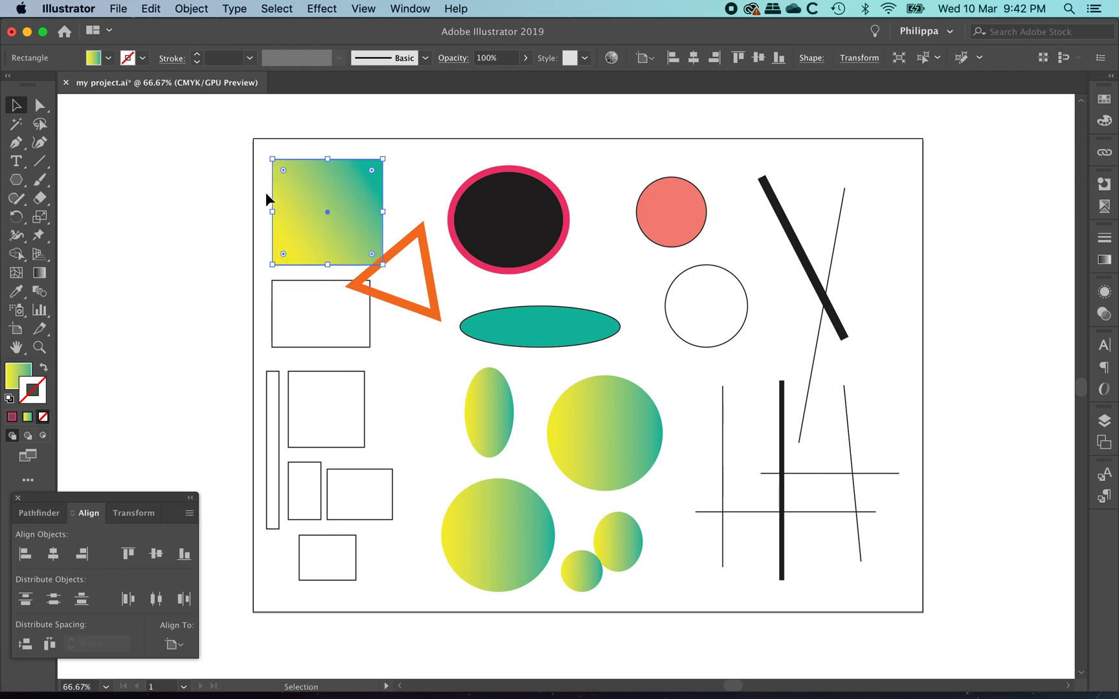
{"action": "mouse_move", "coordinate": [297, 196]}
{"action": "left_mouse_down"}
{"action": "mouse_move", "coordinate": [368, 158]}
{"action": "mouse_move", "coordinate": [361, 330]}
{"action": "mouse_move", "coordinate": [410, 385]}
{"action": "mouse_move", "coordinate": [349, 226]}
{"action": "mouse_move", "coordinate": [314, 193]}
{"action": "left_mouse_up"}
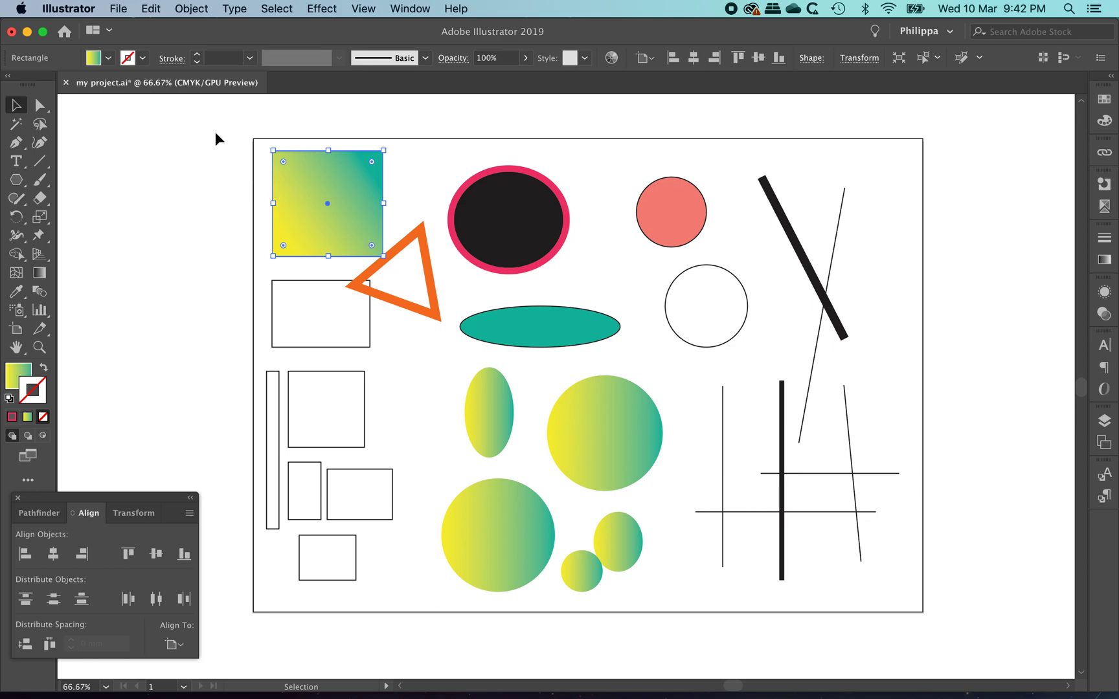
{"action": "left_click", "coordinate": [83, 8]}
{"action": "mouse_move", "coordinate": [68, 52]}
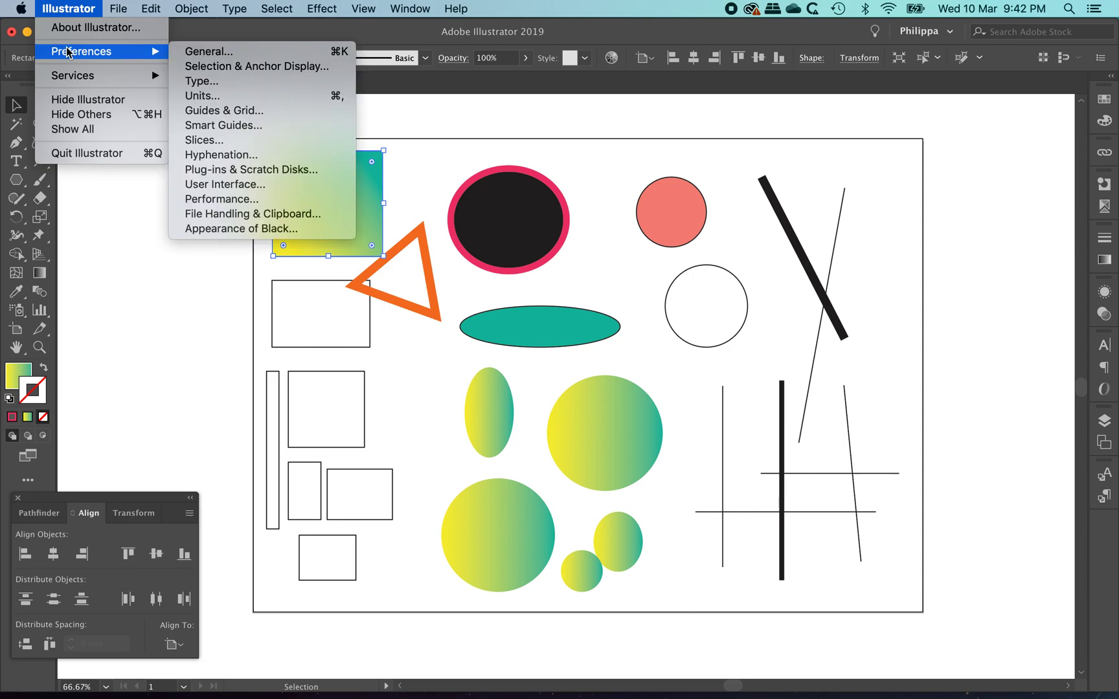
{"action": "left_click", "coordinate": [209, 115]}
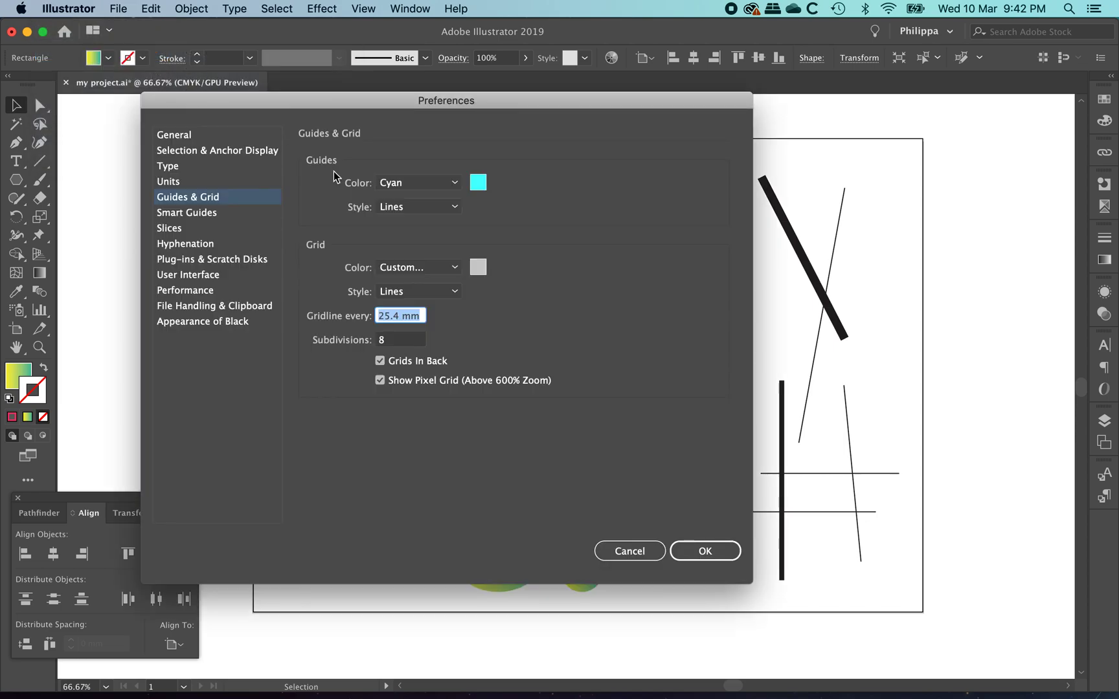
{"action": "left_click", "coordinate": [170, 218]}
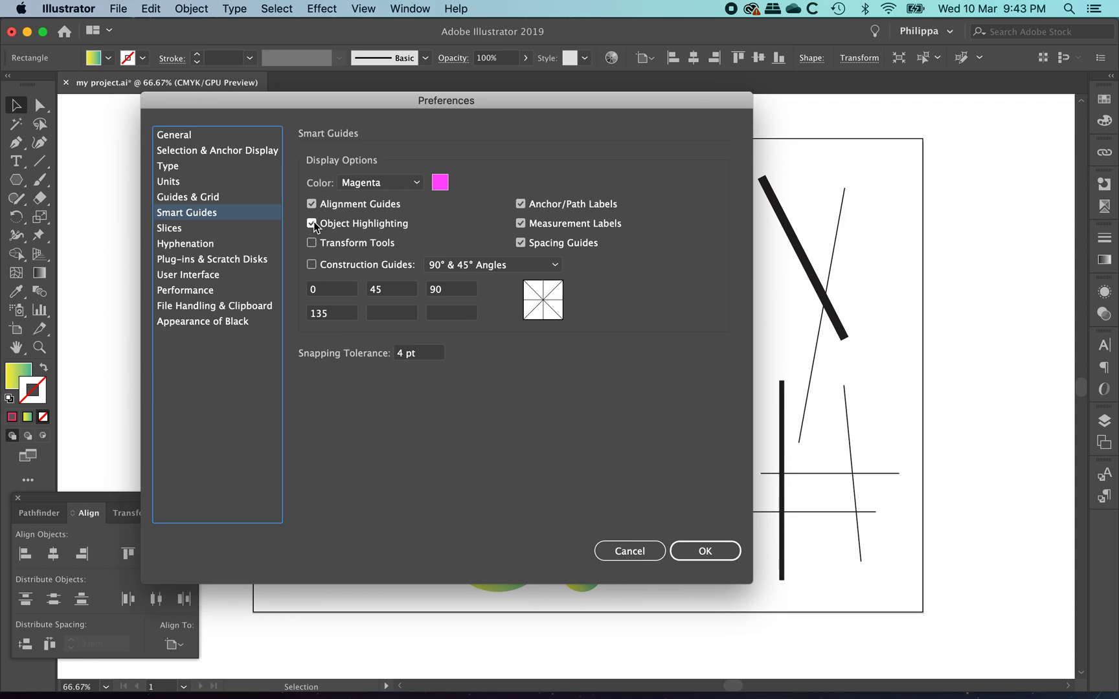
{"action": "left_click", "coordinate": [635, 554]}
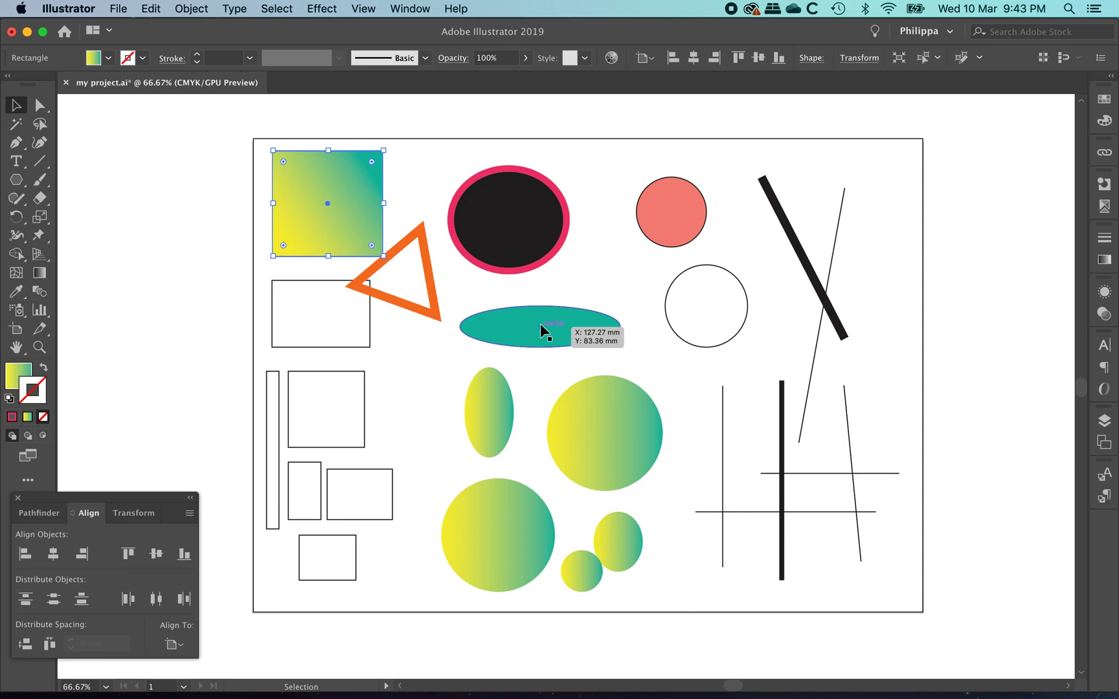
{"action": "left_click", "coordinate": [671, 237]}
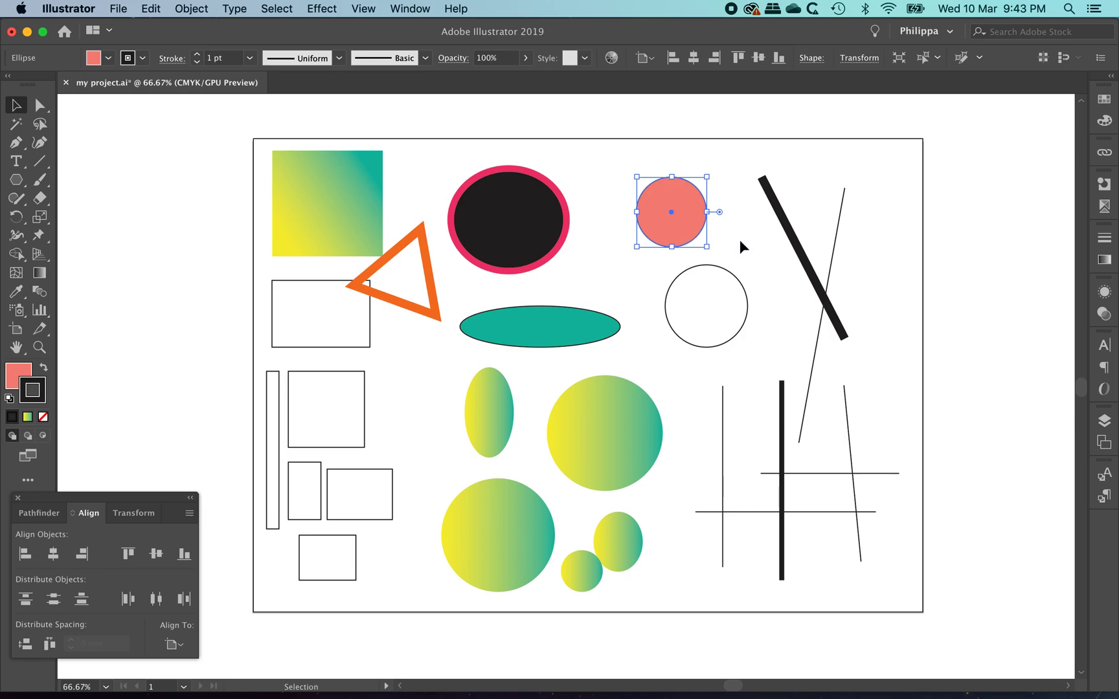
- Option-drag the coral circle to make overlapping copies clustered near the artboard's top edge
{"action": "left_click_drag", "start_coordinate": [696, 237], "coordinate": [720, 188]}
{"action": "left_click", "coordinate": [744, 258]}
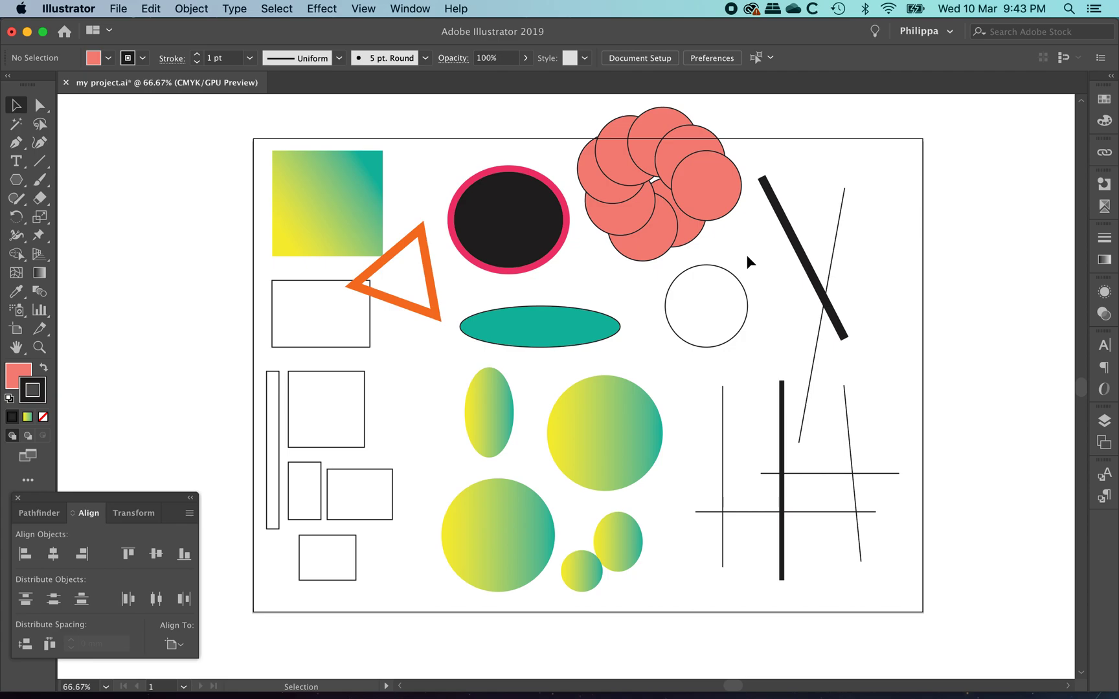
- Delete four extra coral circle copies, then paste one coral circle over the middle gradient circle
{"action": "left_click", "coordinate": [736, 189]}
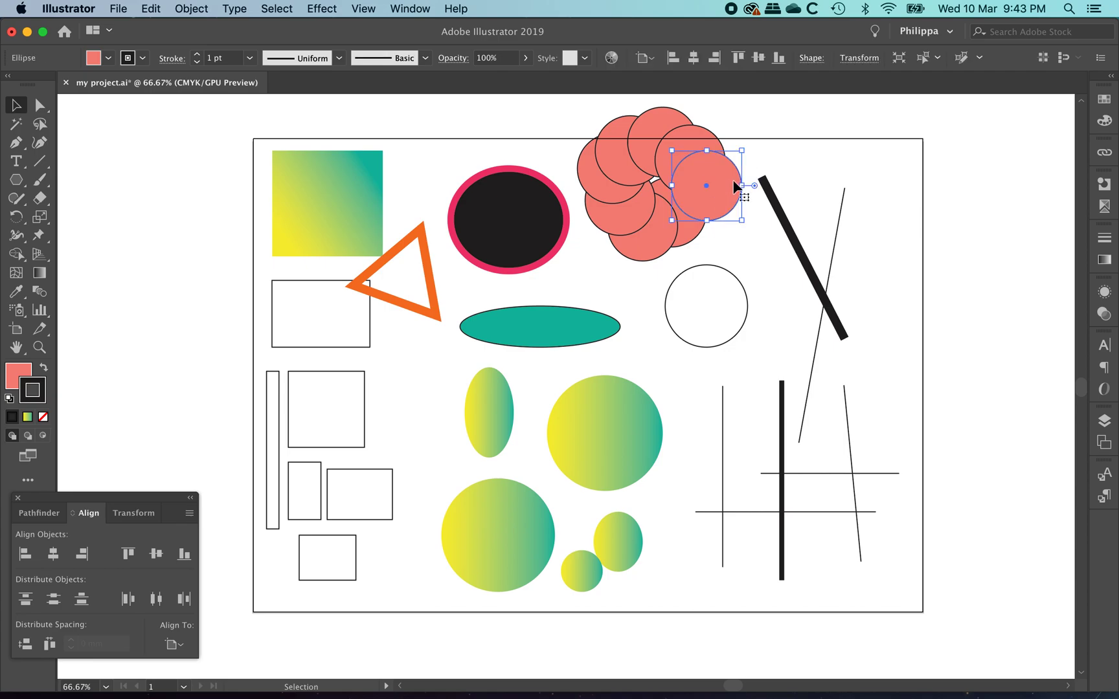
{"action": "key", "text": "Delete"}
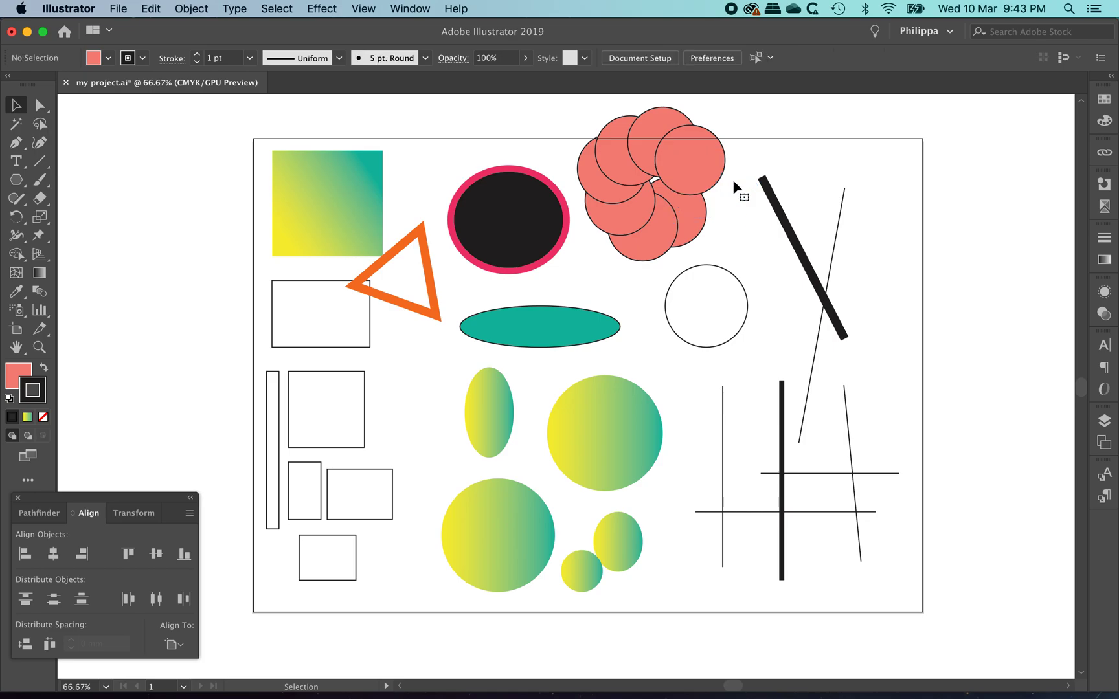
{"action": "left_click", "coordinate": [719, 169]}
{"action": "key", "text": "Delete"}
{"action": "left_click", "coordinate": [695, 149]}
{"action": "key", "text": "Delete"}
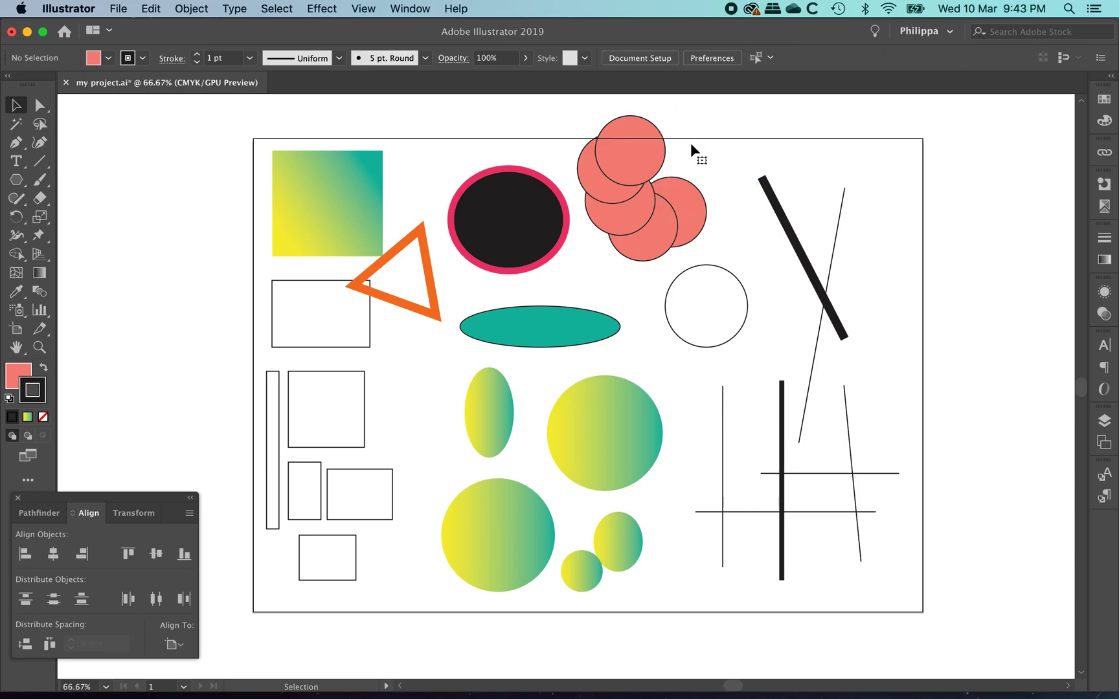
{"action": "left_click", "coordinate": [657, 163]}
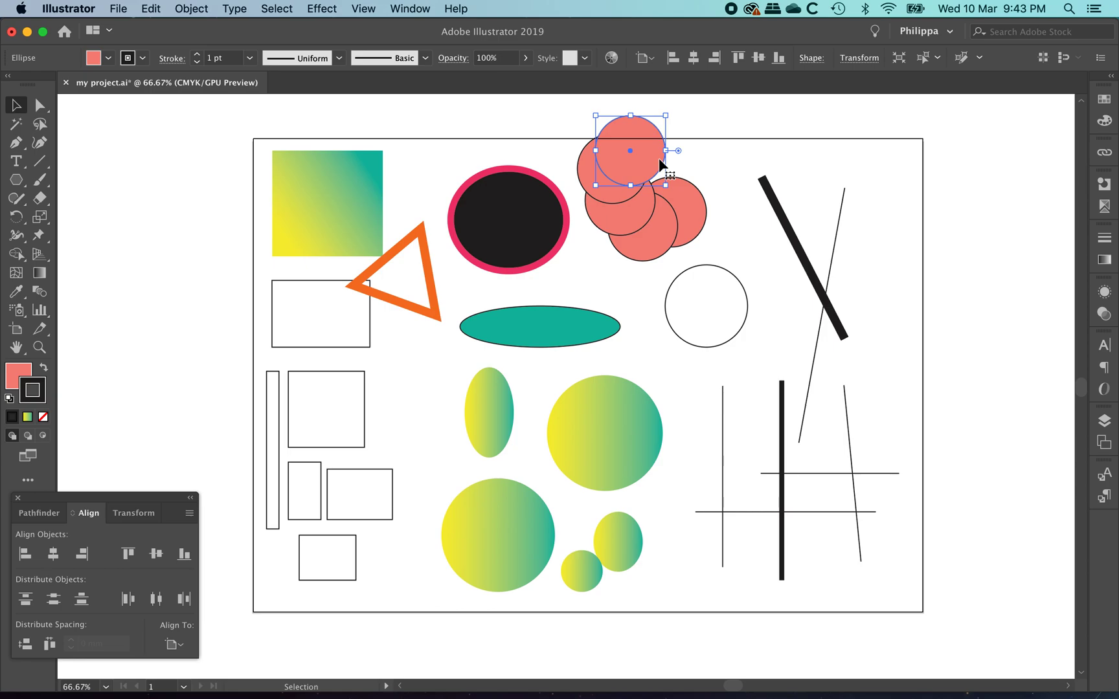
{"action": "key", "text": "Delete"}
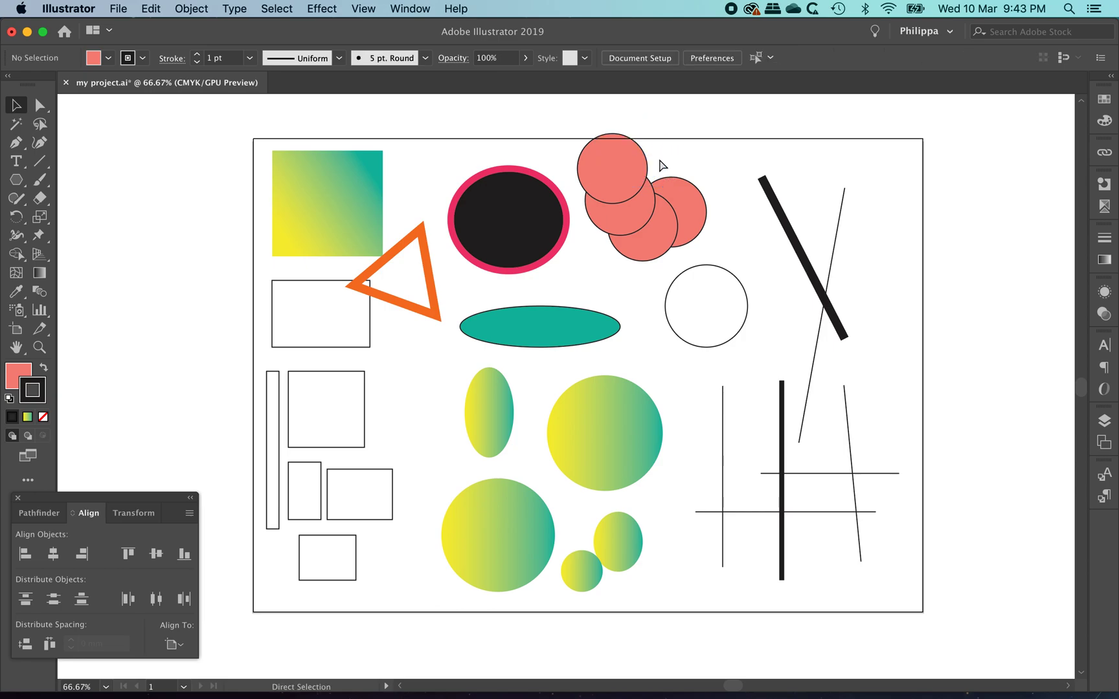
{"action": "key", "text": "super+v"}
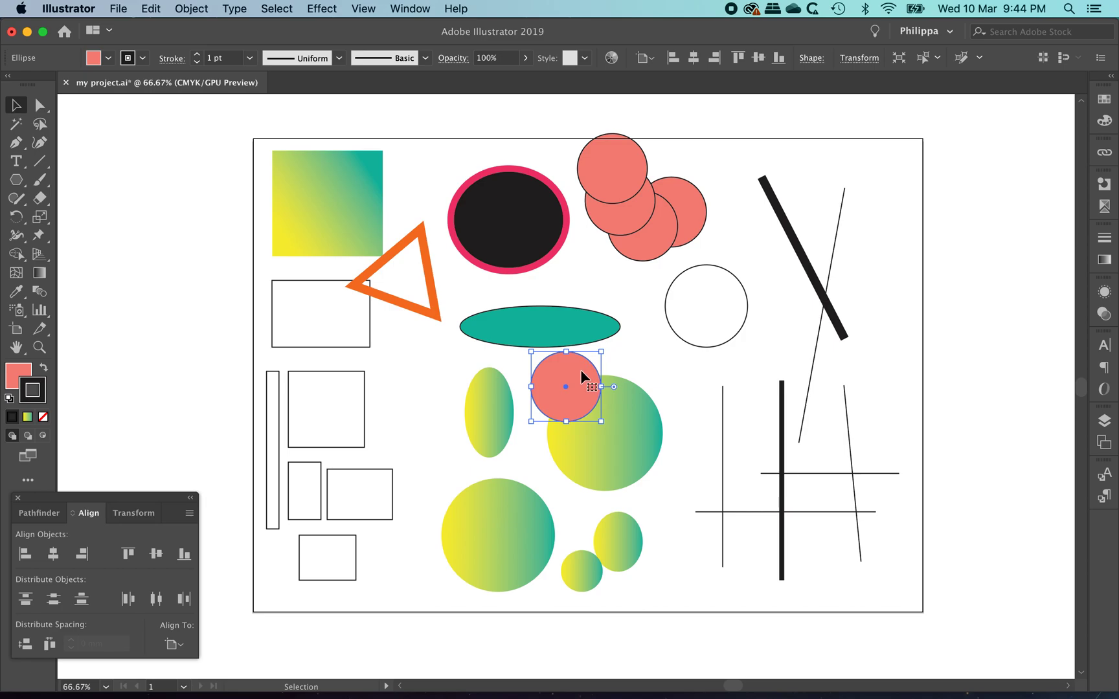
- Delete the pasted coral circle, then delete and restore the black ellipse with pink outline
{"action": "key", "text": "Delete"}
{"action": "left_click", "coordinate": [535, 232]}
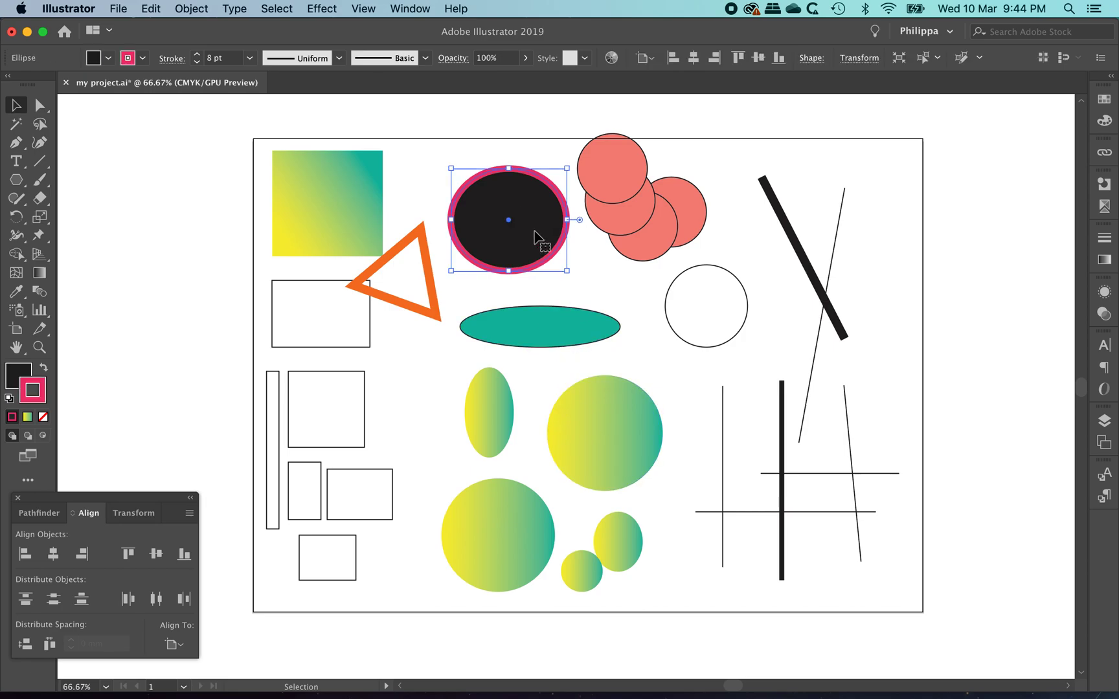
{"action": "key", "text": "Delete"}
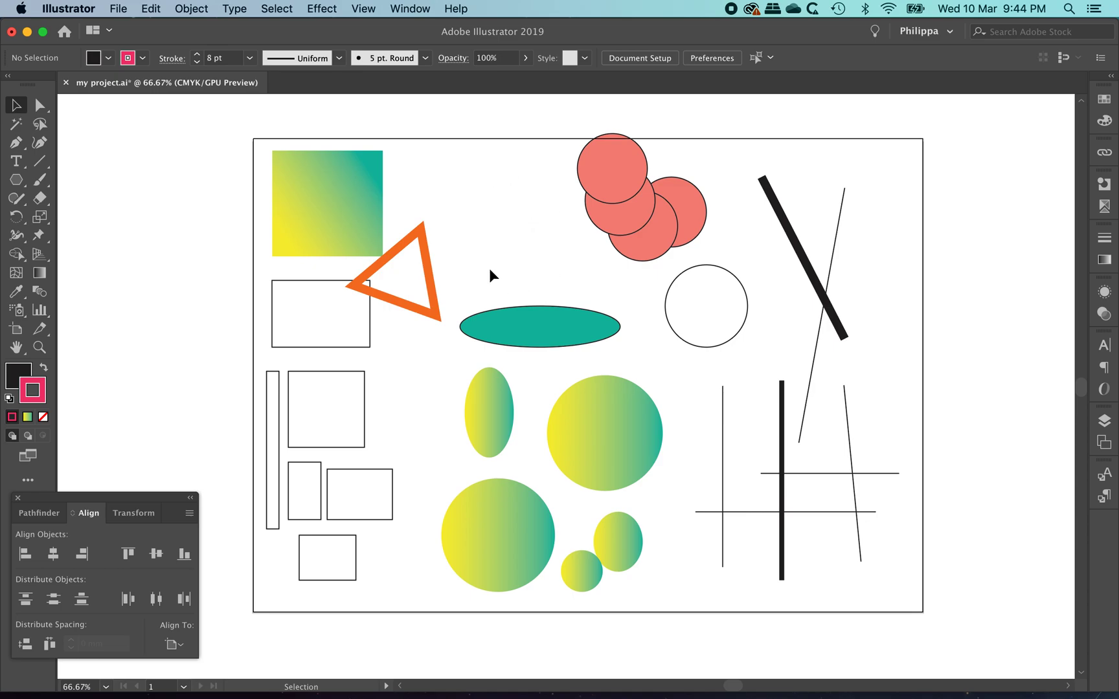
{"action": "key", "text": "super+z"}
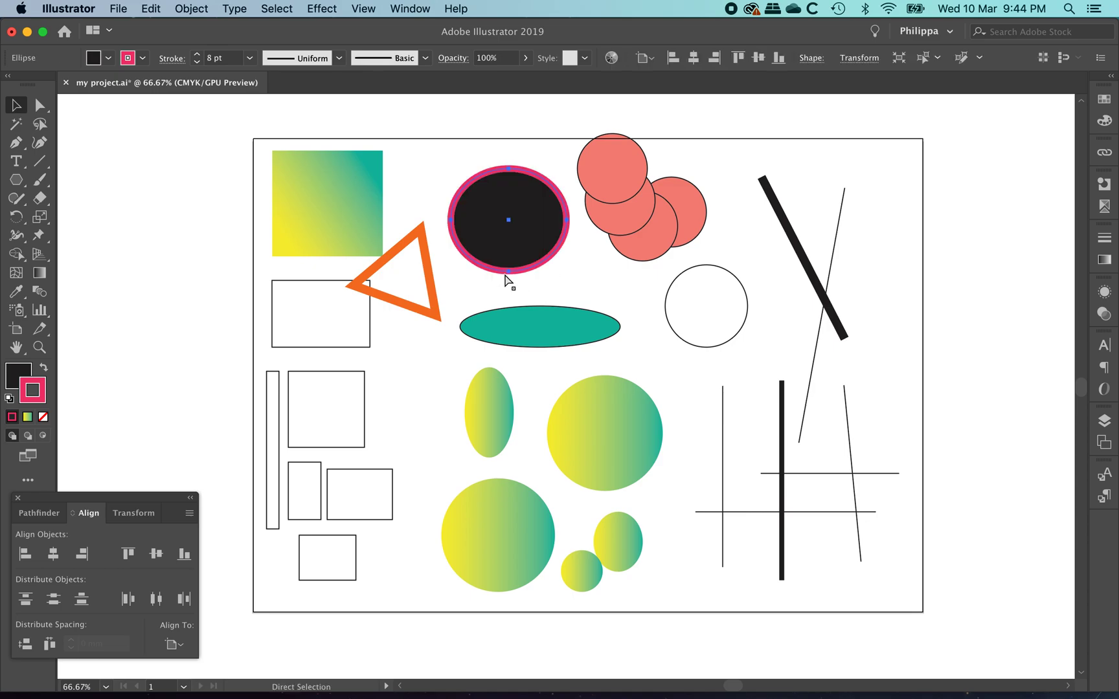
{"action": "left_click", "coordinate": [616, 291]}
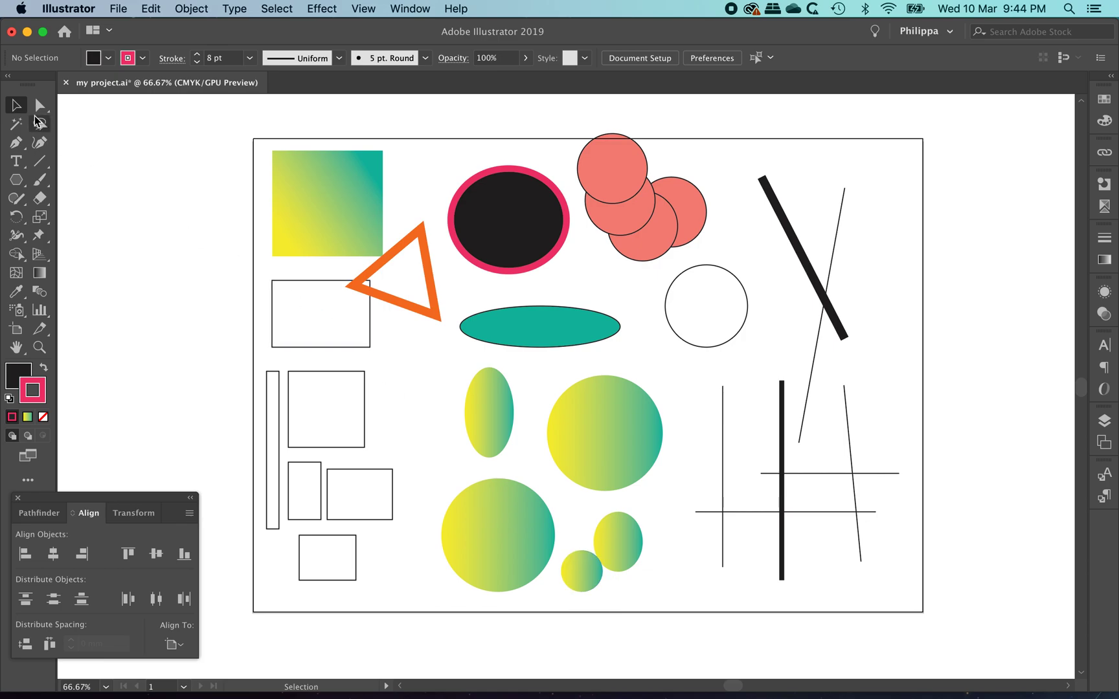
- Select the three lower gradient circles, align their bottom edges, then undo the alignment
{"action": "left_click_drag", "start_coordinate": [409, 534], "coordinate": [655, 590]}
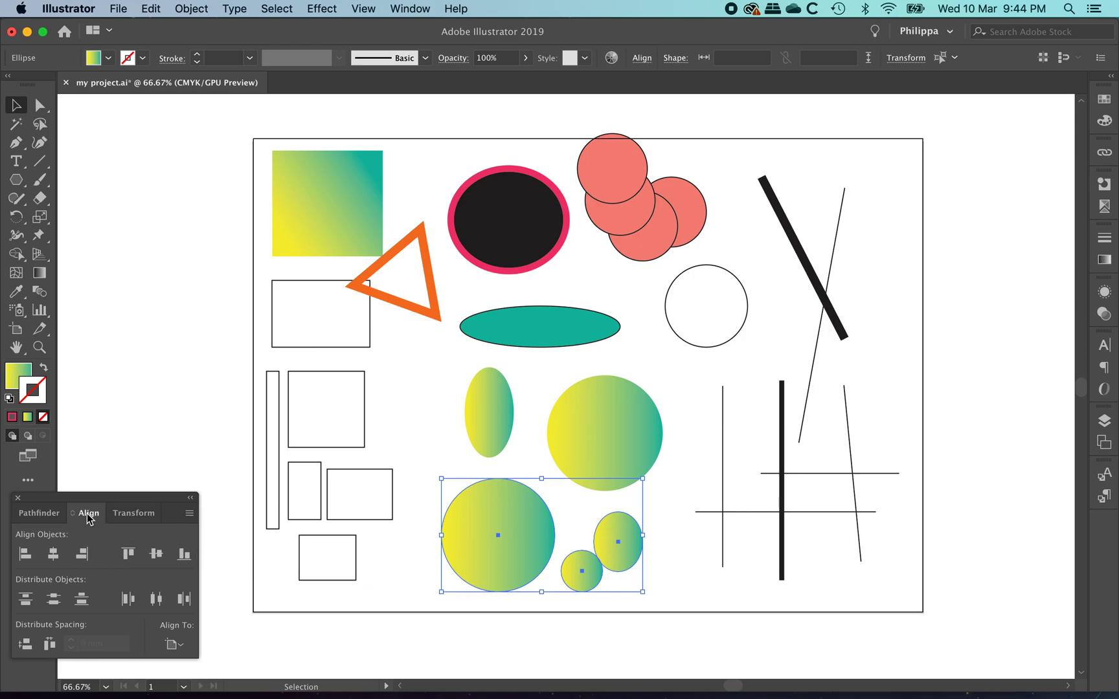
{"action": "left_click", "coordinate": [184, 555]}
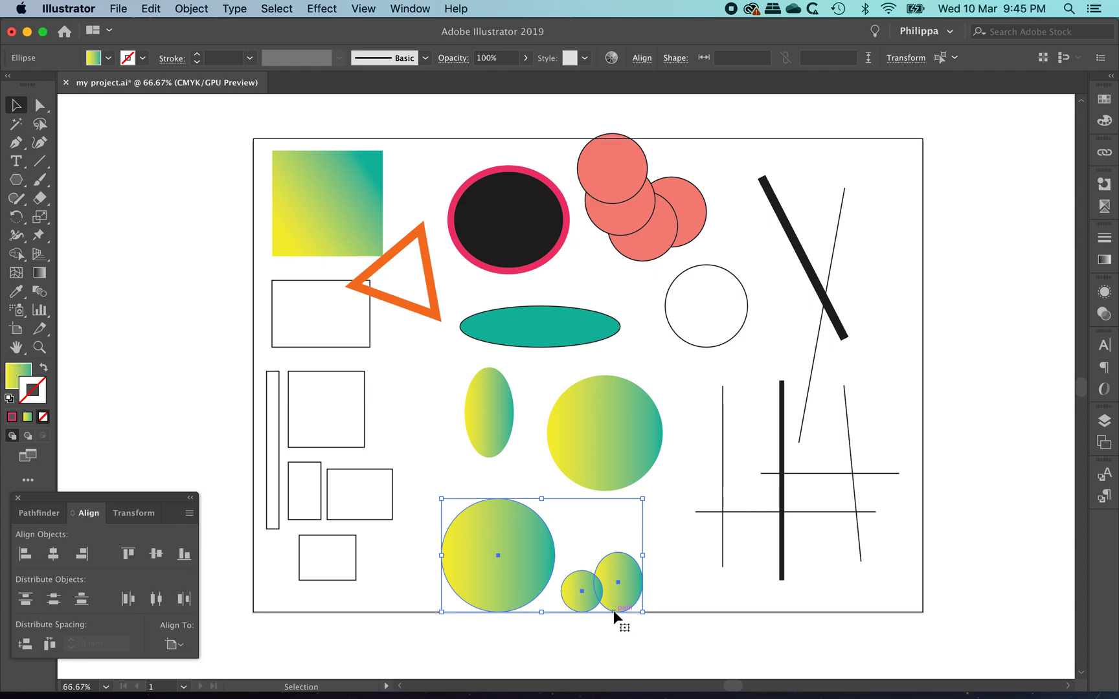
{"action": "key", "text": "super+z"}
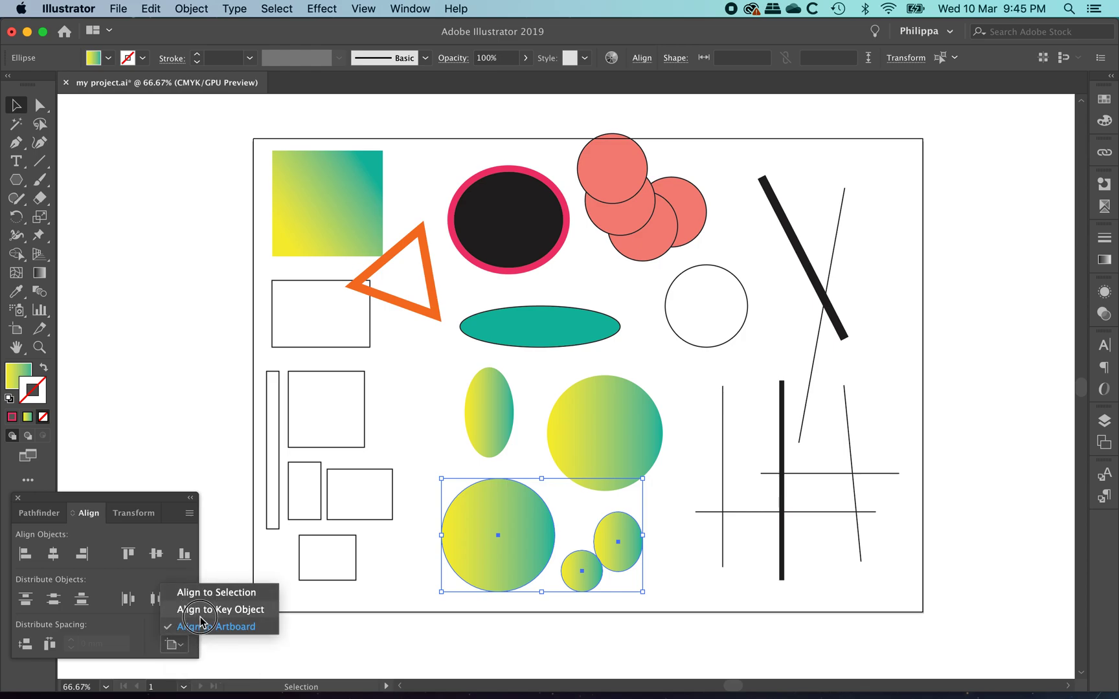
- Align the gradient circles to the selection, trying bottom, vertical centre, top, left and right alignment
{"action": "left_click", "coordinate": [198, 593]}
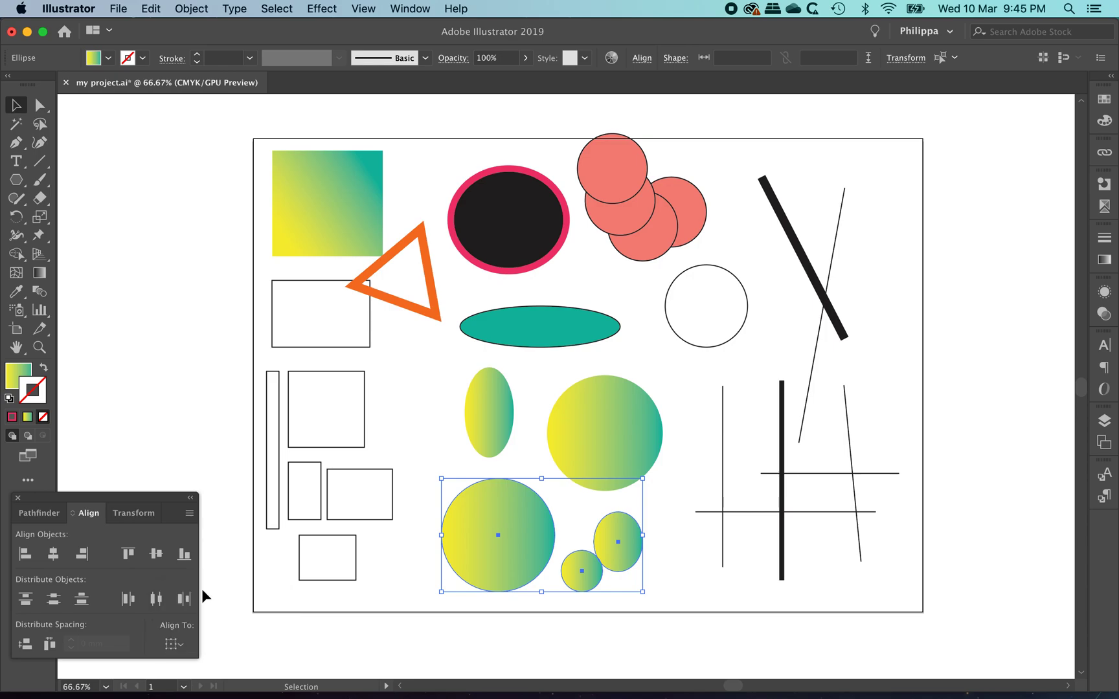
{"action": "left_click", "coordinate": [184, 557]}
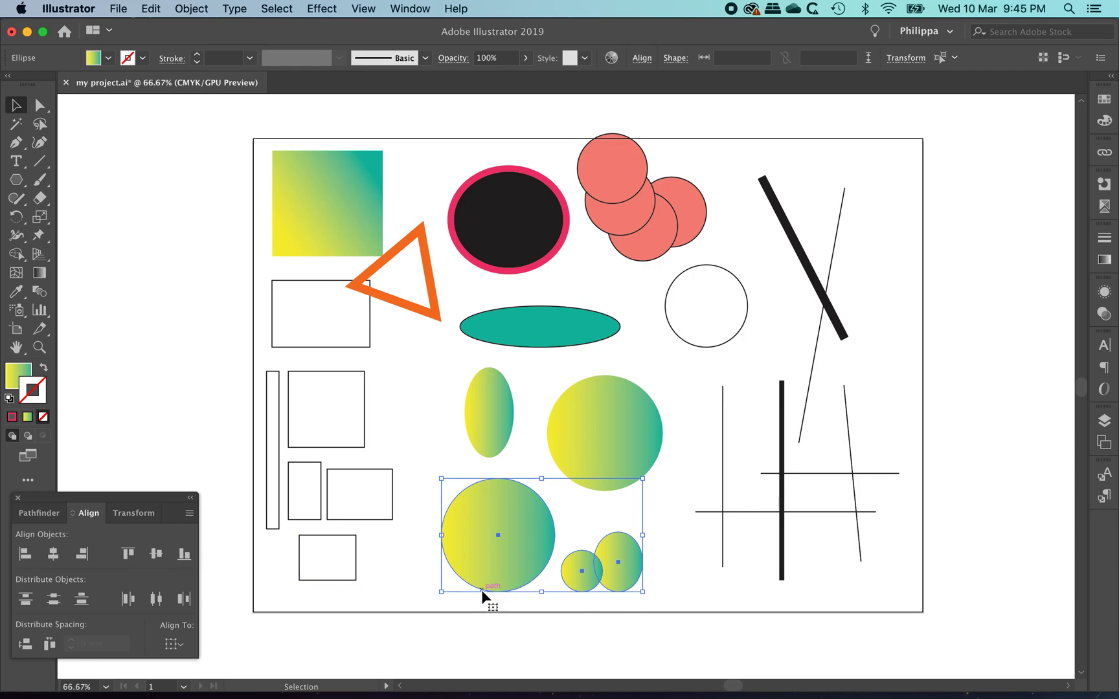
{"action": "left_click", "coordinate": [156, 554]}
{"action": "left_click", "coordinate": [128, 553]}
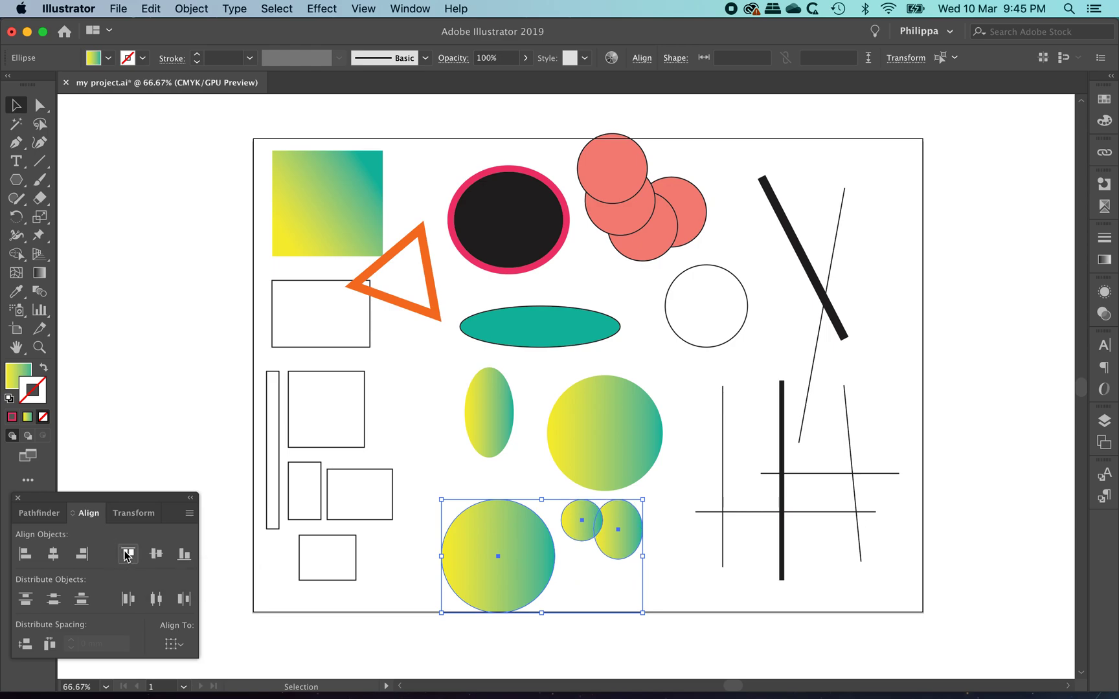
{"action": "left_click", "coordinate": [22, 555]}
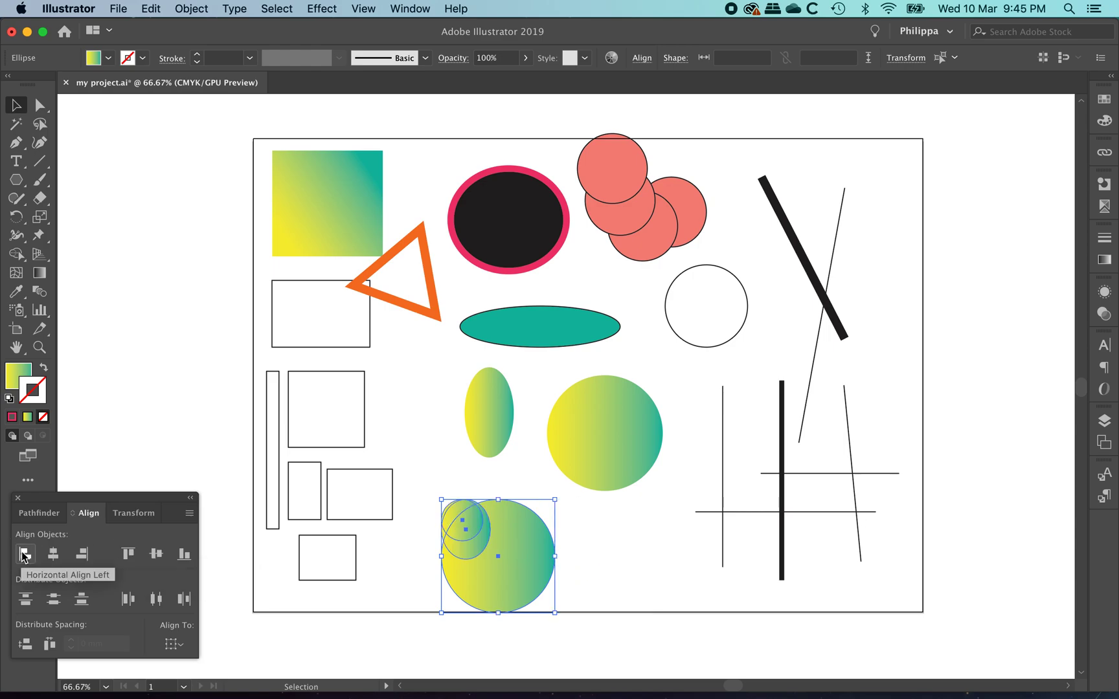
{"action": "left_click", "coordinate": [82, 555]}
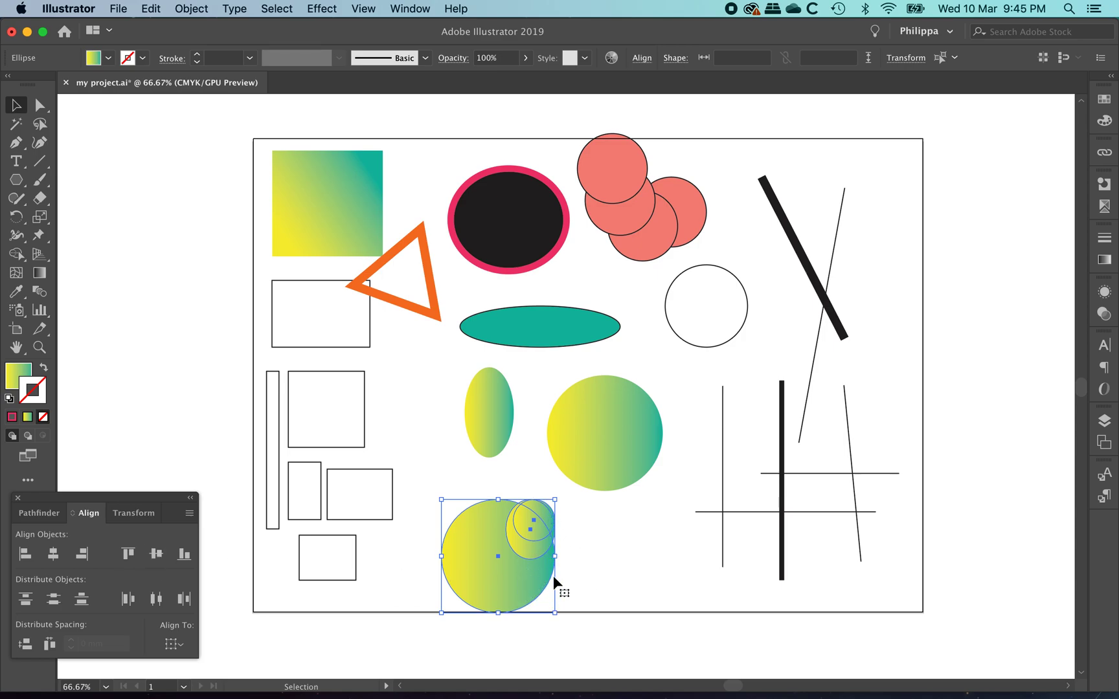
- Move the gradient circle group up and left, then select all four salmon circles
{"action": "left_click_drag", "start_coordinate": [528, 580], "coordinate": [512, 555]}
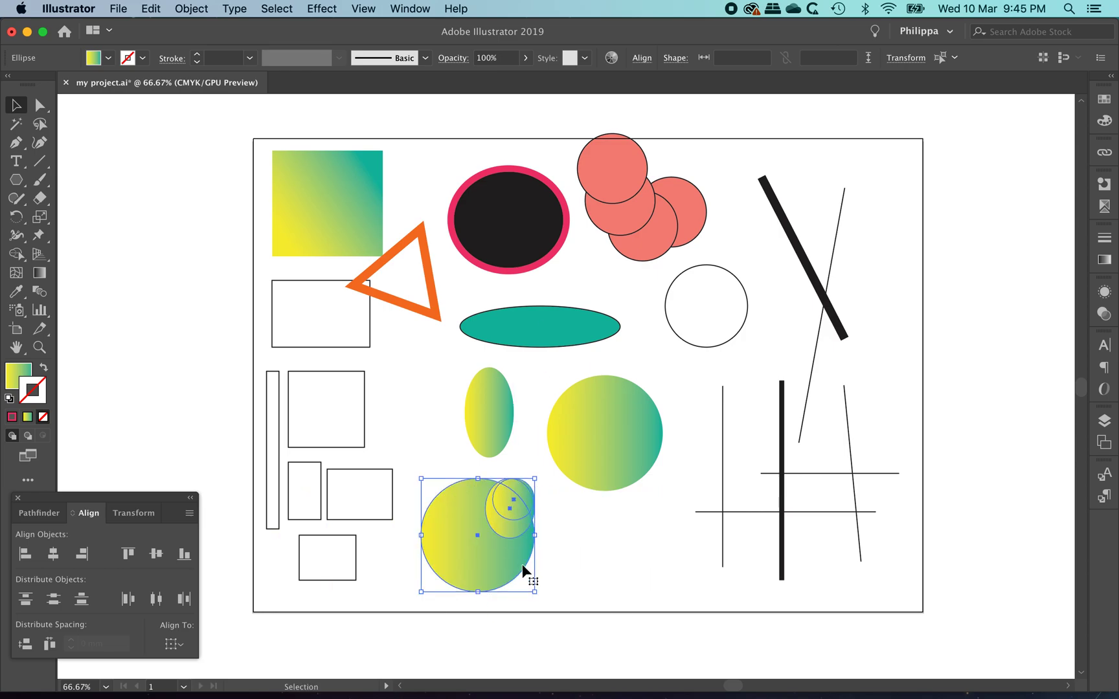
{"action": "left_click", "coordinate": [578, 573]}
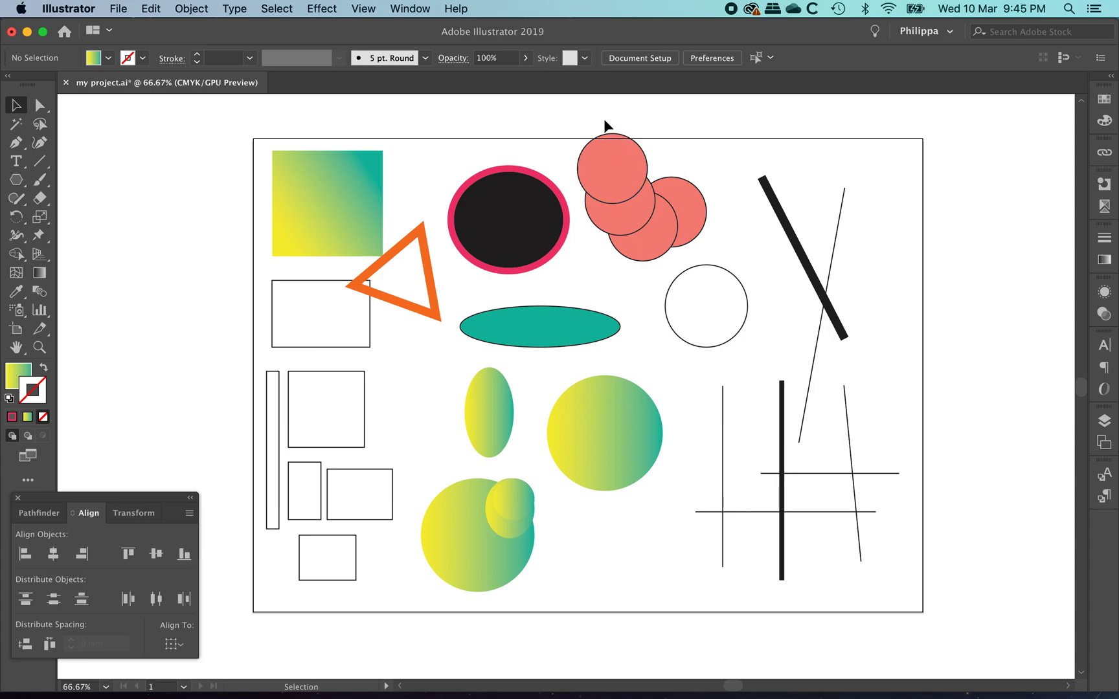
{"action": "left_click_drag", "start_coordinate": [604, 119], "coordinate": [716, 229]}
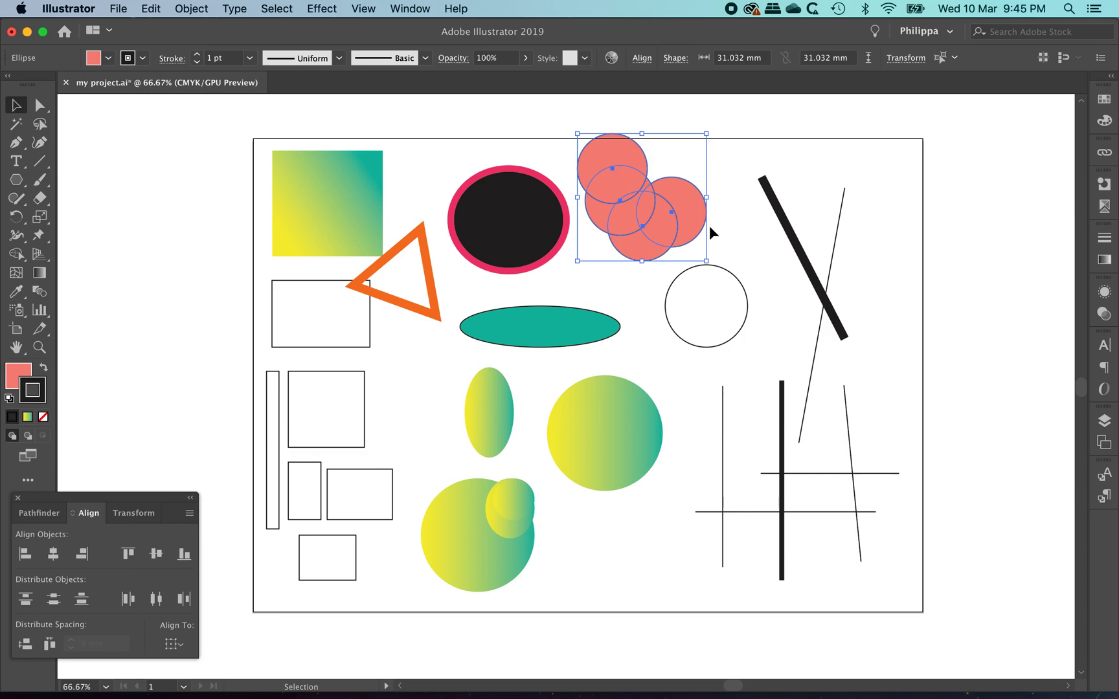
- Group the four salmon circles with Cmd+G and shift the group slightly down and right
{"action": "key", "text": "super+g"}
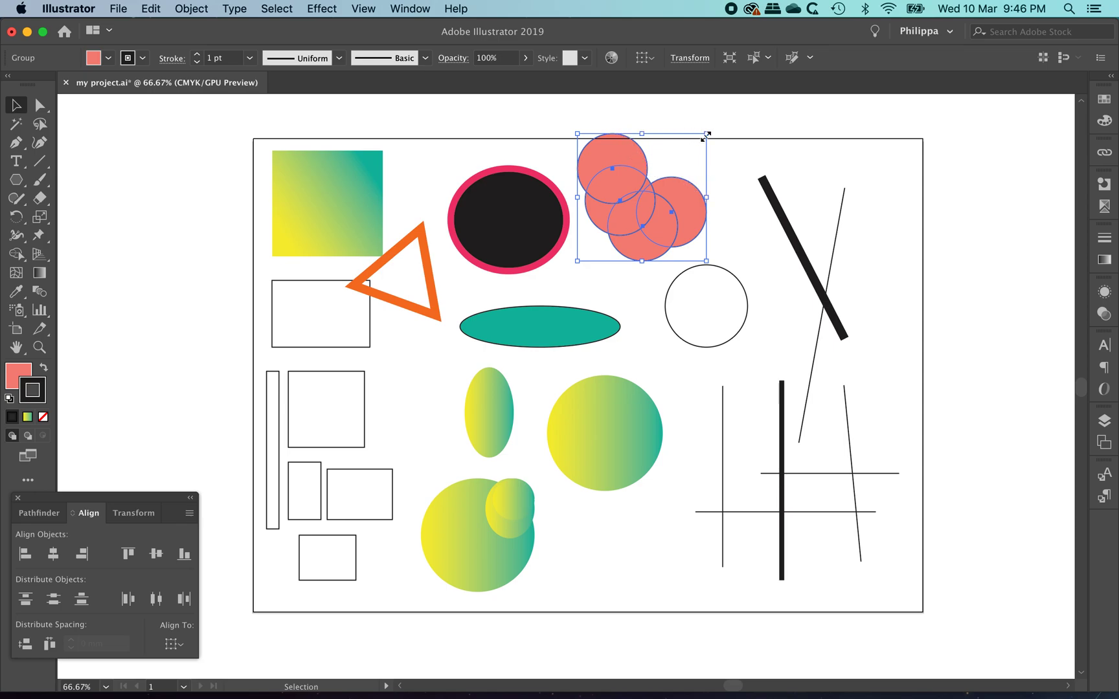
{"action": "left_click", "coordinate": [742, 237]}
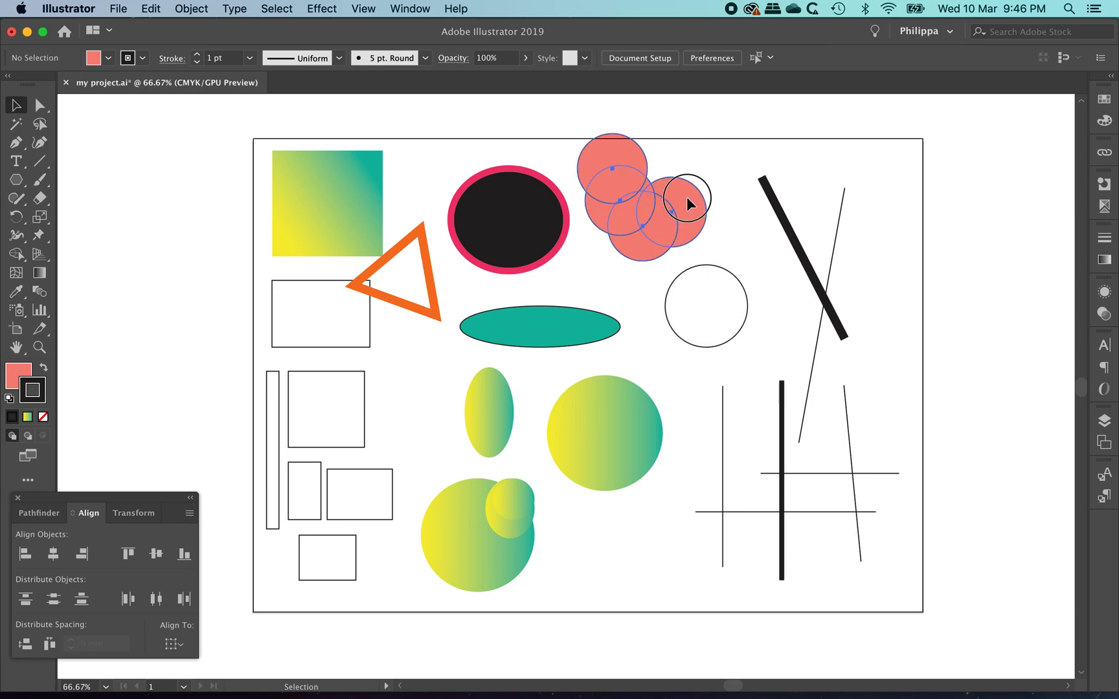
{"action": "left_click_drag", "start_coordinate": [686, 197], "coordinate": [678, 245]}
{"action": "left_click", "coordinate": [751, 247]}
{"action": "left_click", "coordinate": [637, 224]}
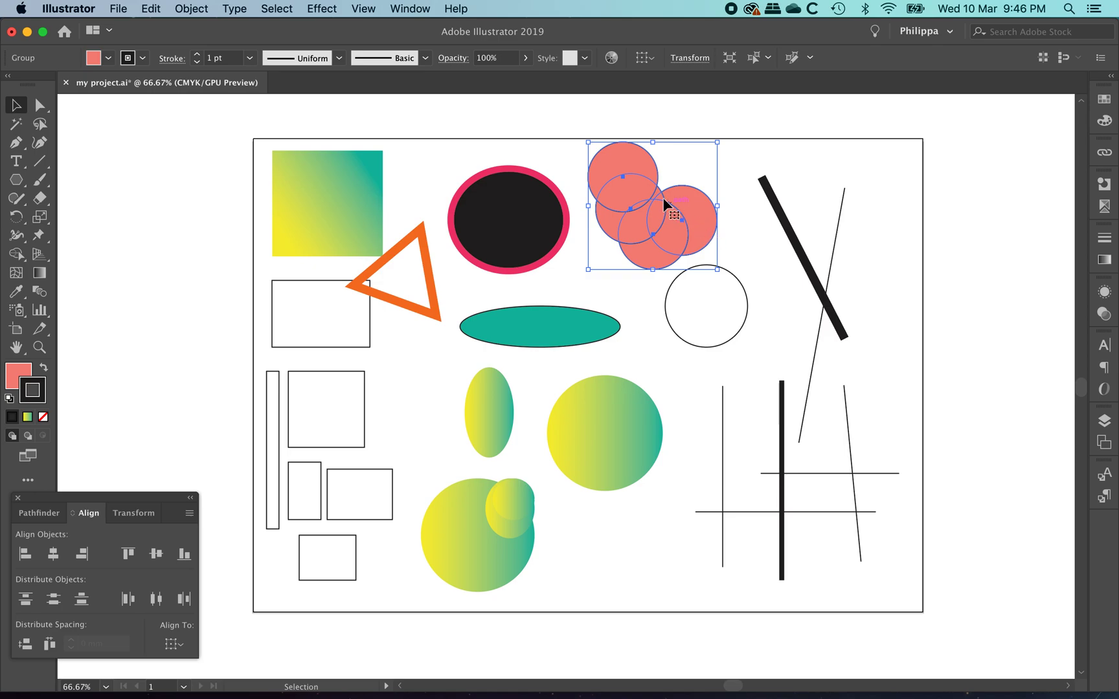
{"action": "right_click", "coordinate": [691, 202]}
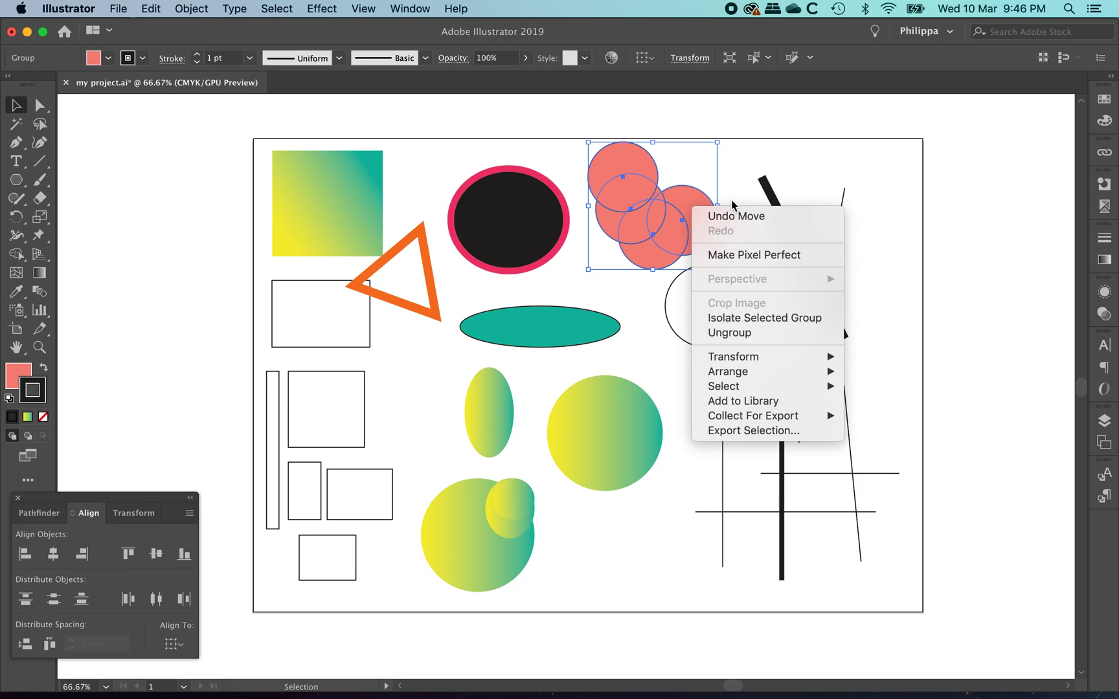
{"action": "left_click", "coordinate": [736, 198]}
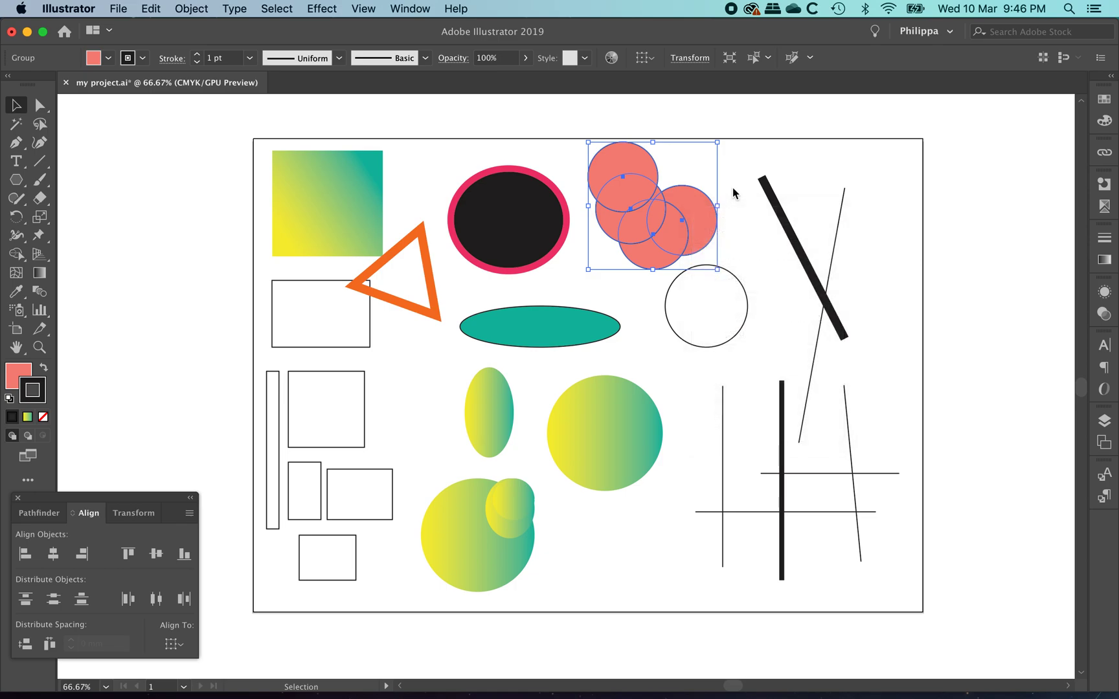
{"action": "double_click", "coordinate": [698, 204]}
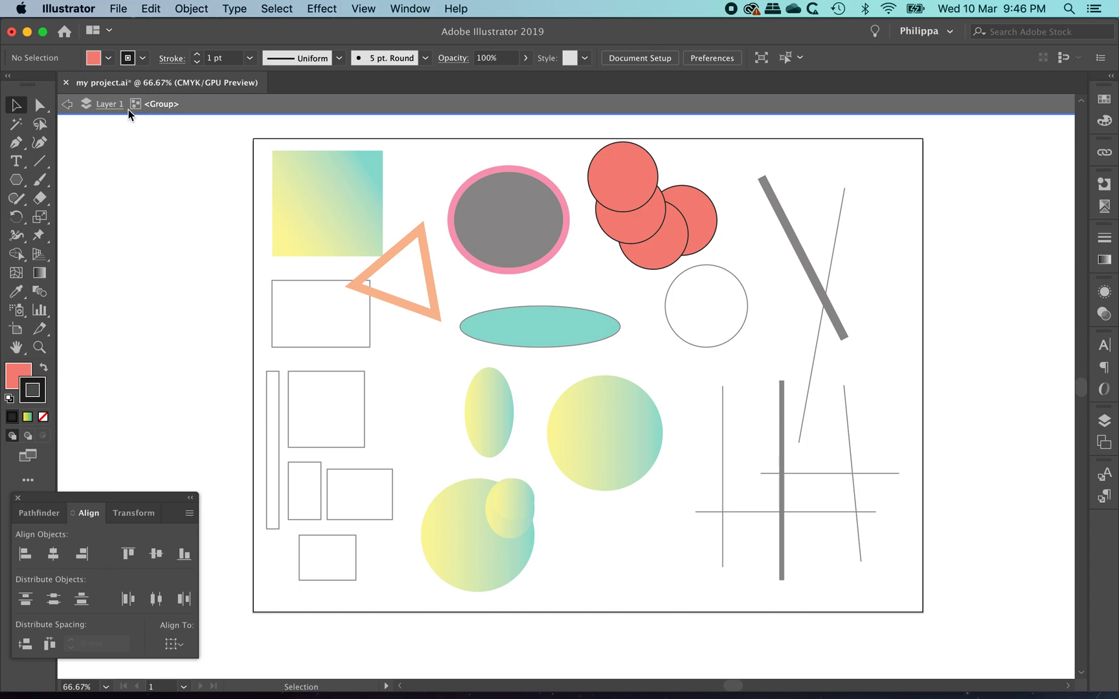
{"action": "left_click", "coordinate": [67, 104]}
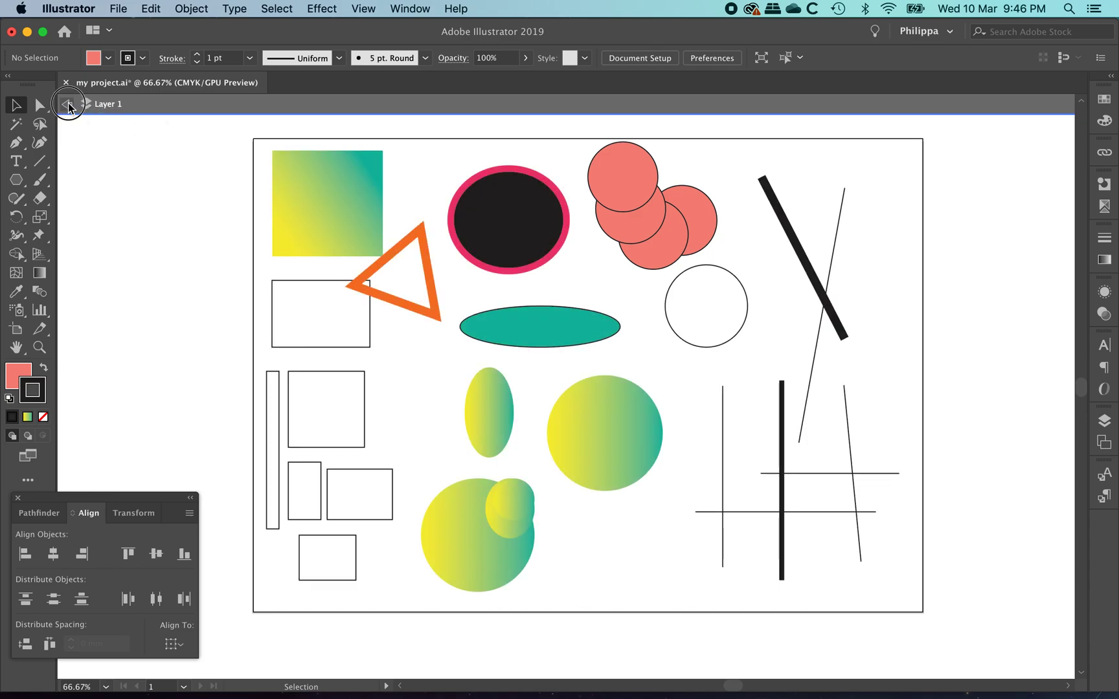
{"action": "left_click", "coordinate": [68, 105]}
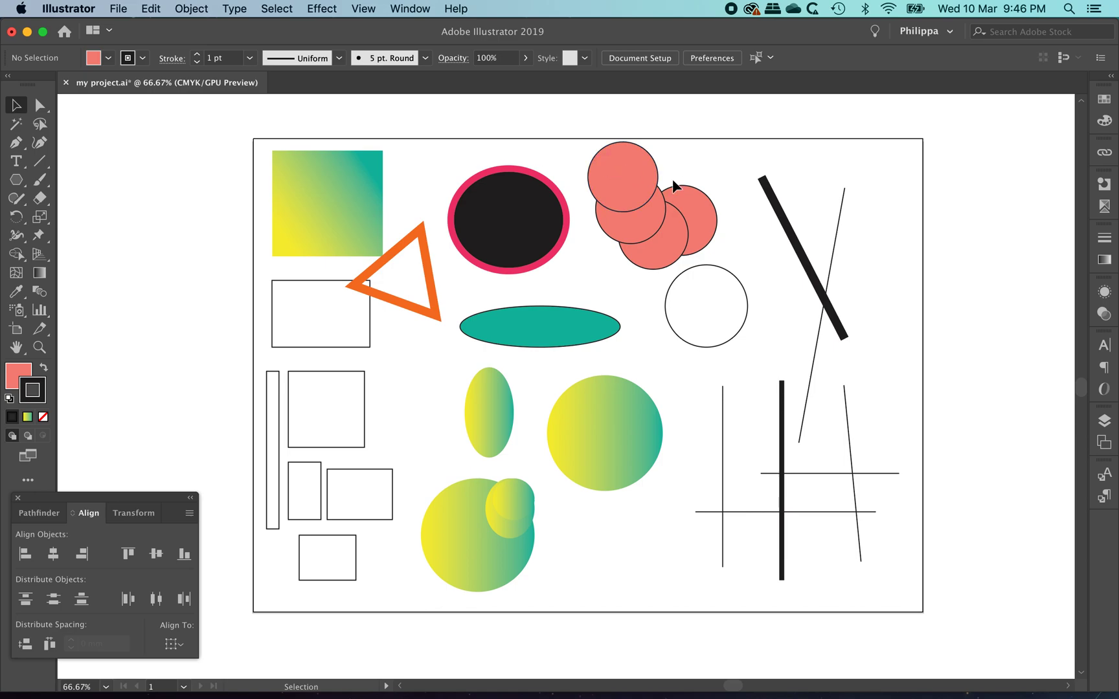
{"action": "double_click", "coordinate": [689, 204]}
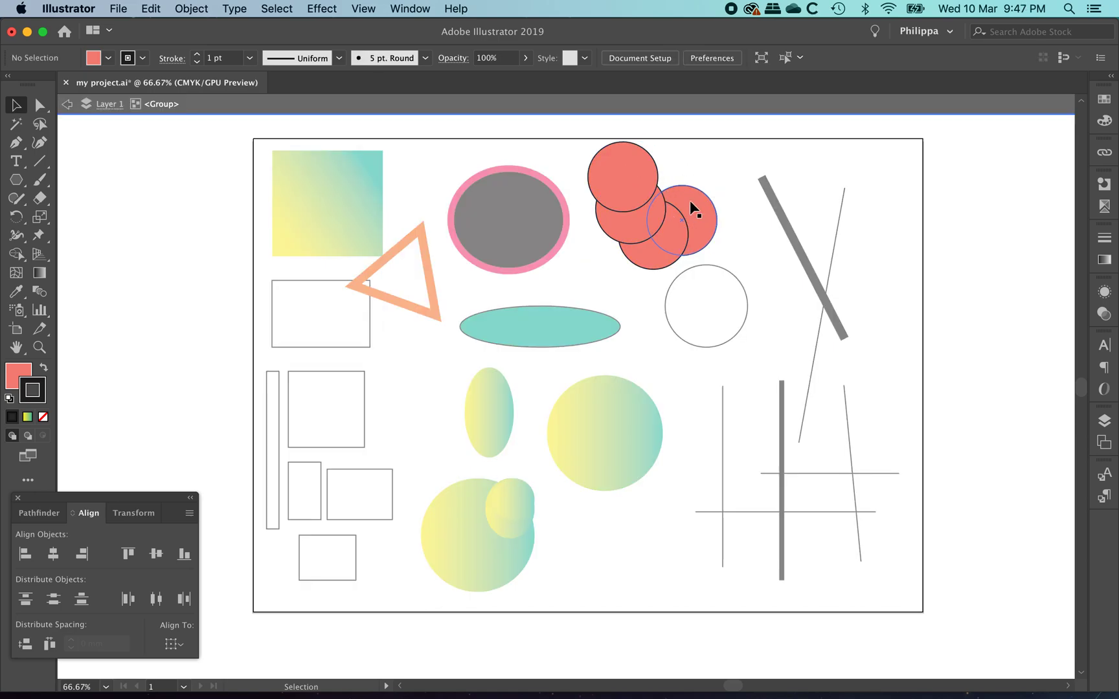
{"action": "left_click", "coordinate": [711, 170]}
{"action": "left_click", "coordinate": [711, 169]}
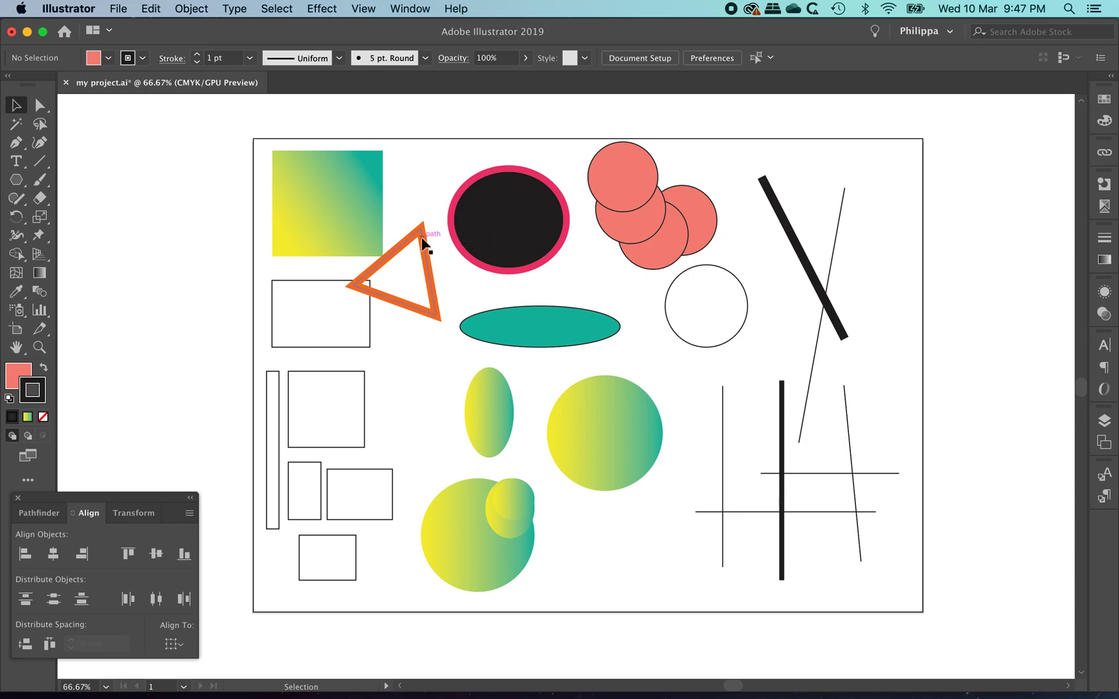
{"action": "left_click", "coordinate": [361, 182]}
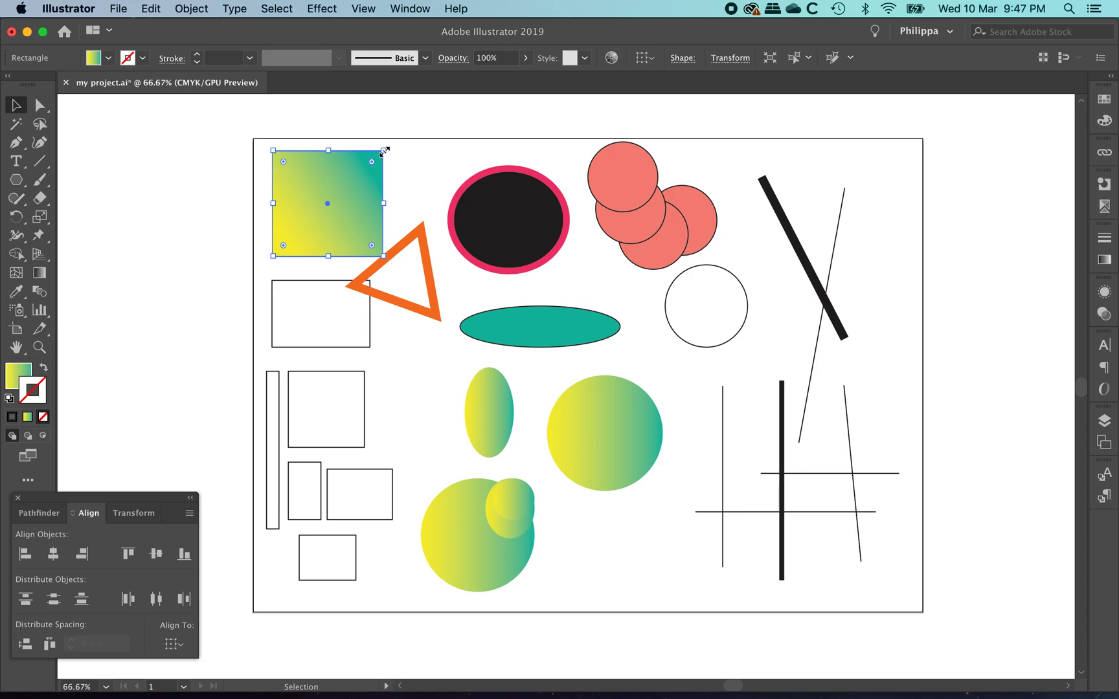
- Resize the gradient square into a larger rectangle extending down and to the right
{"action": "left_click_drag", "start_coordinate": [385, 152], "coordinate": [482, 176]}
{"action": "left_click_drag", "start_coordinate": [382, 176], "coordinate": [383, 149]}
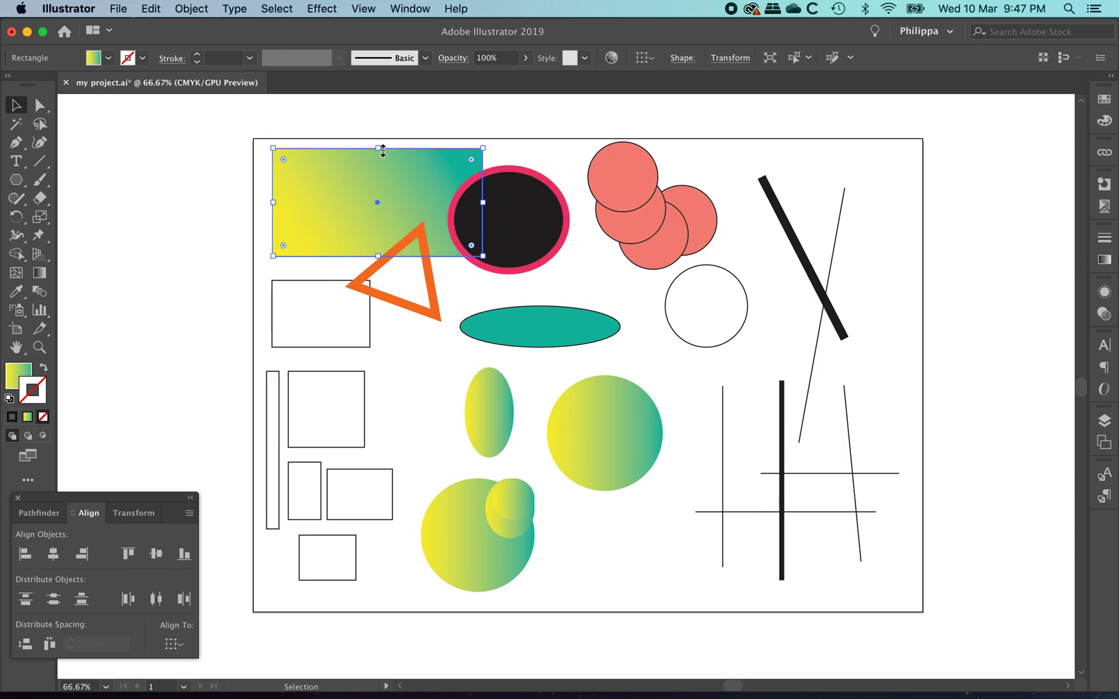
{"action": "left_click_drag", "start_coordinate": [483, 202], "coordinate": [401, 184]}
{"action": "left_click_drag", "start_coordinate": [401, 256], "coordinate": [555, 386]}
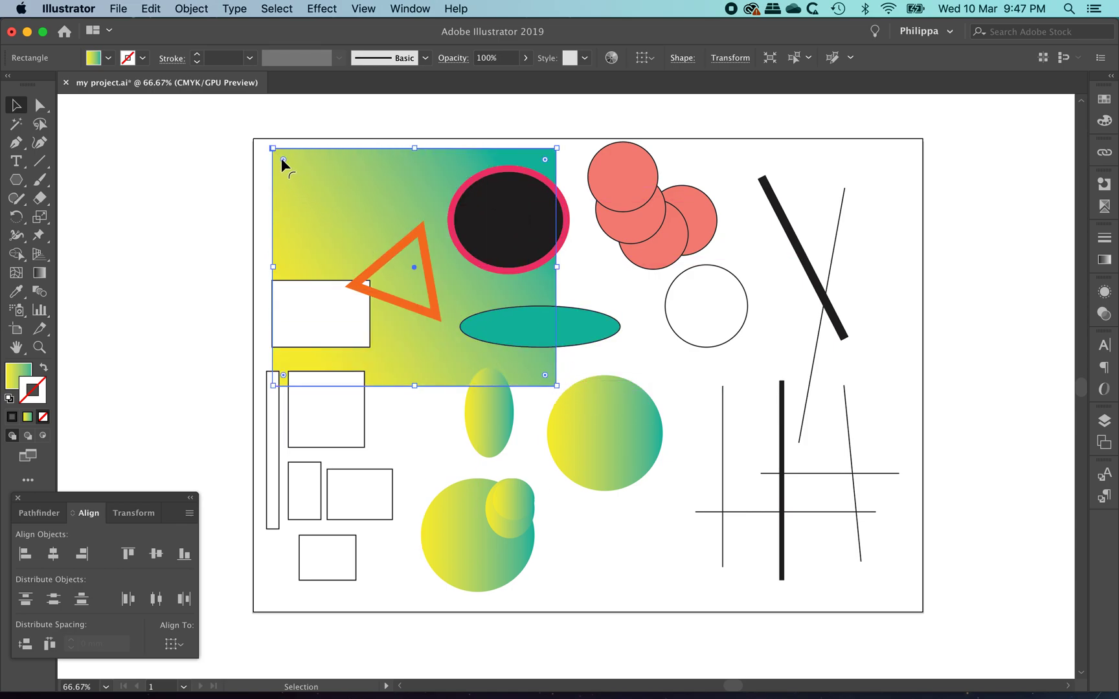
- Round the rectangle's corners and stretch it to about 194 × 131 mm behind the upper-left shapes
{"action": "left_click_drag", "start_coordinate": [283, 160], "coordinate": [315, 195]}
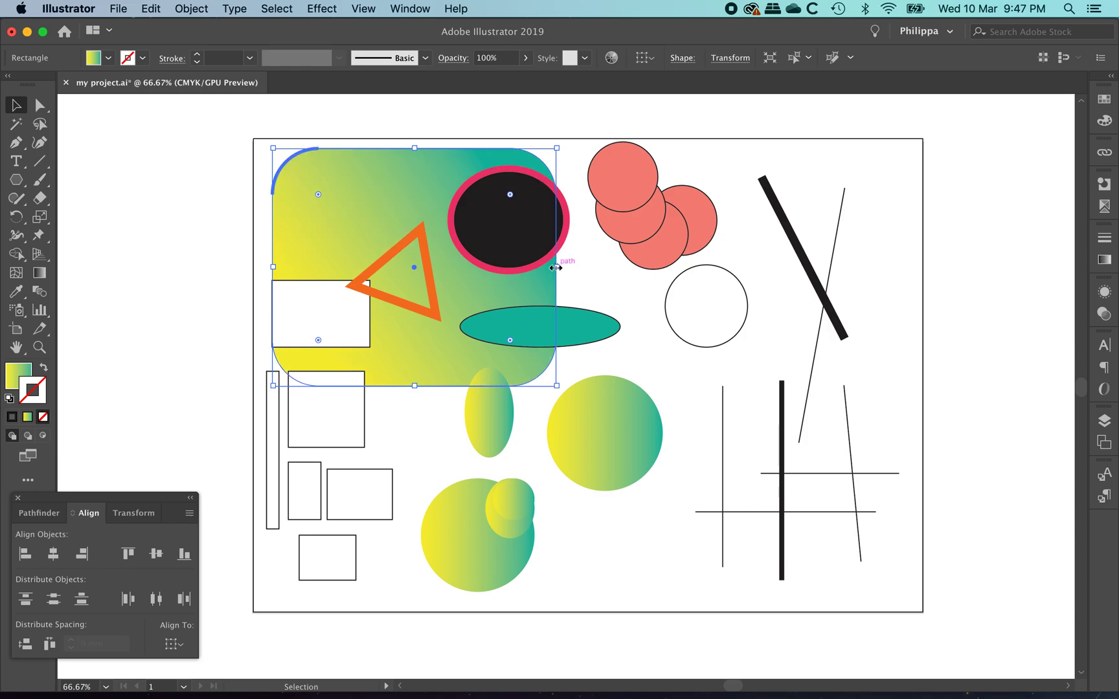
{"action": "left_click_drag", "start_coordinate": [557, 267], "coordinate": [445, 246]}
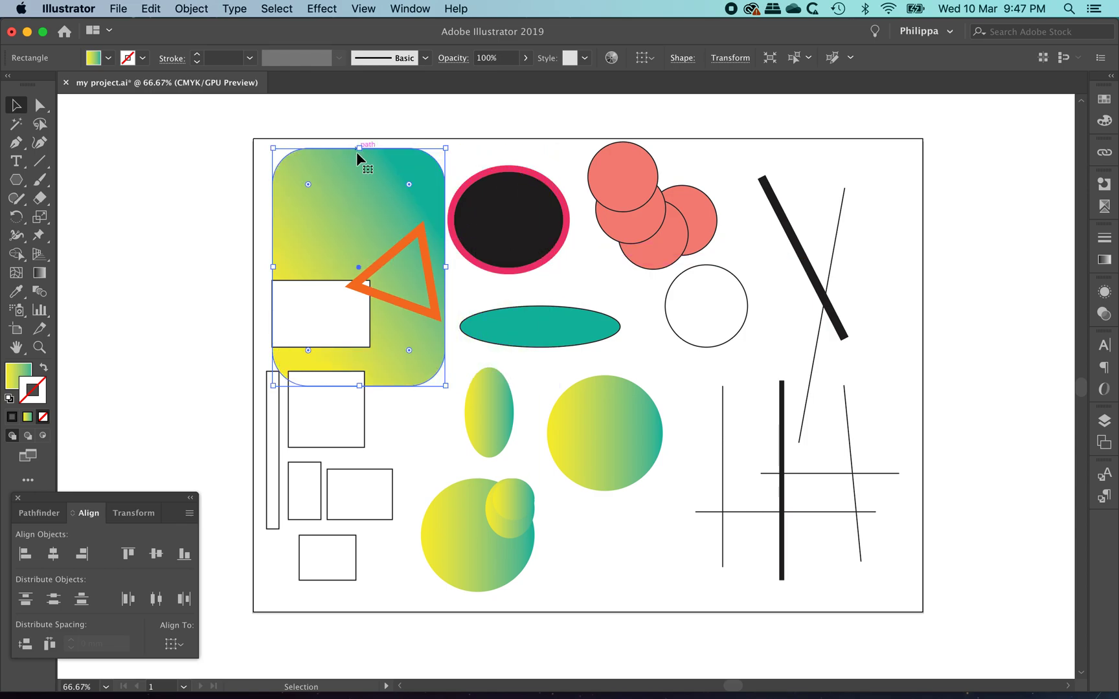
{"action": "mouse_move", "coordinate": [355, 150]}
{"action": "left_mouse_down"}
{"action": "mouse_move", "coordinate": [345, 100]}
{"action": "mouse_move", "coordinate": [355, 140]}
{"action": "left_mouse_up"}
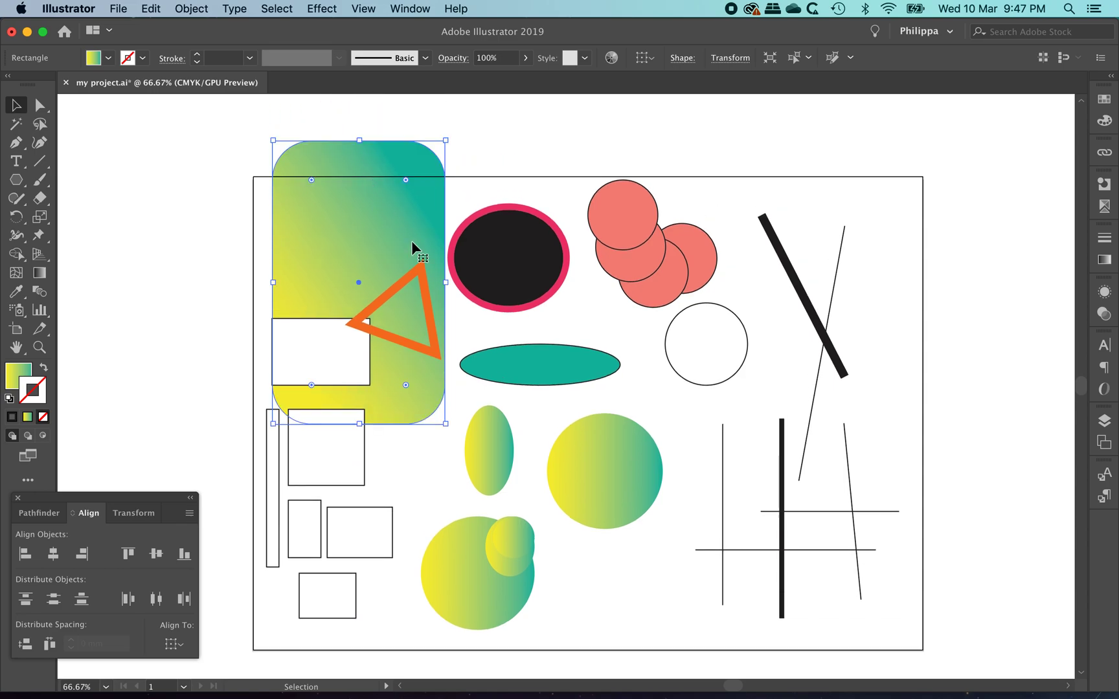
{"action": "left_click_drag", "start_coordinate": [447, 141], "coordinate": [713, 133]}
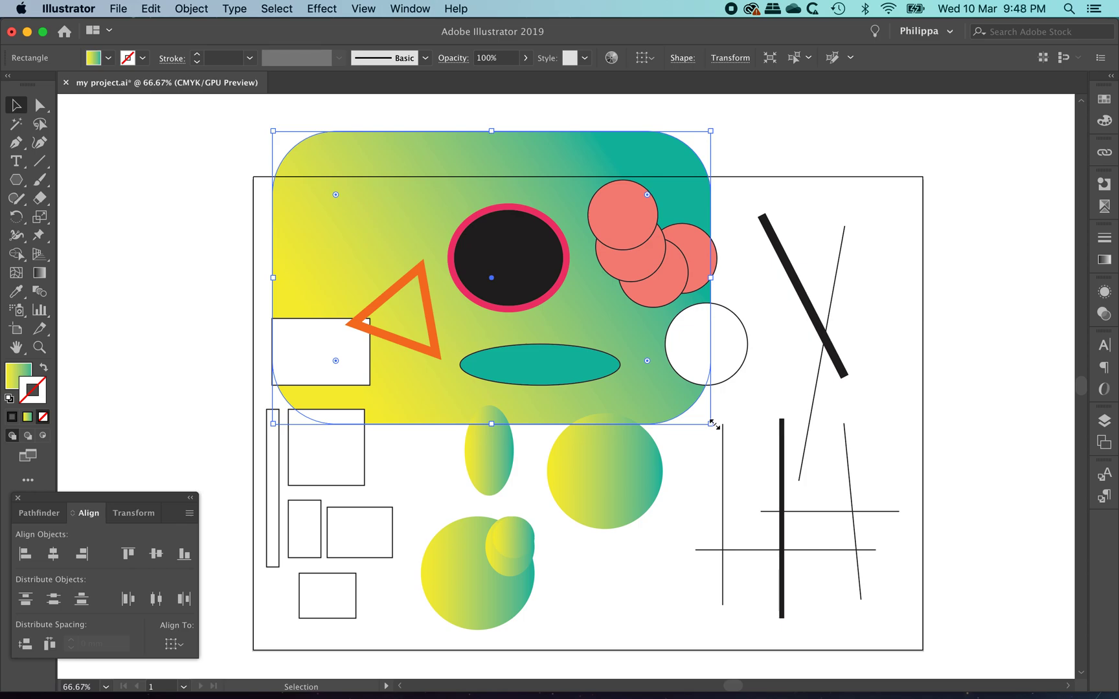
- Shrink the rounded rectangle to a small top-left card and rotate it 180° so teal sits bottom-left
{"action": "left_click_drag", "start_coordinate": [710, 424], "coordinate": [371, 272]}
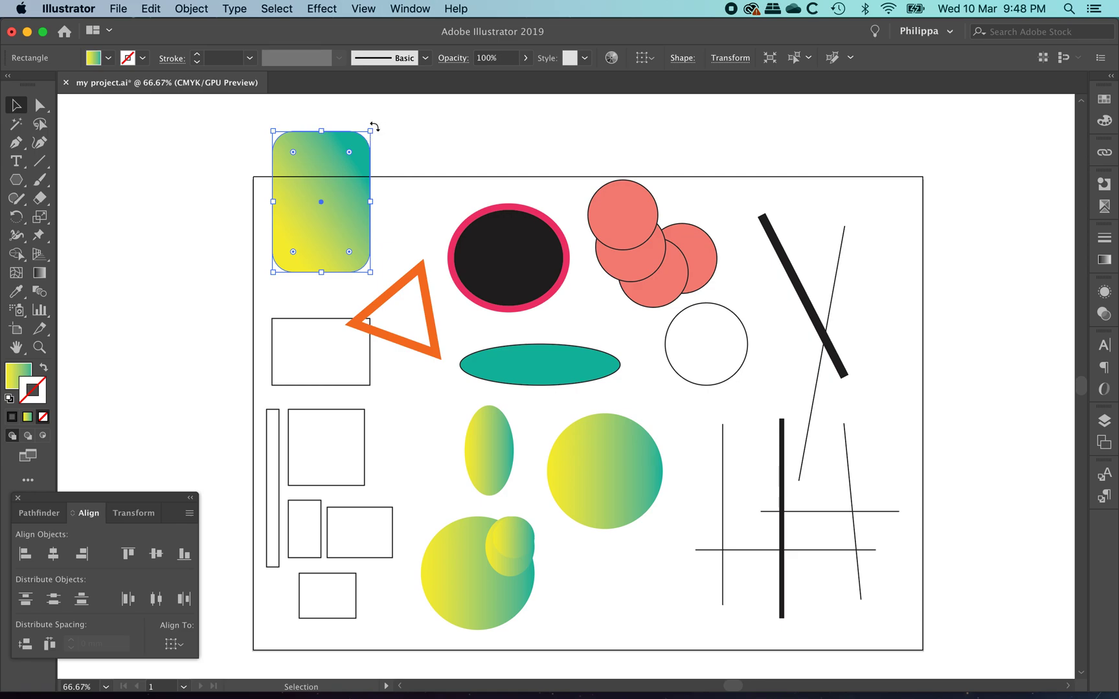
{"action": "left_click_drag", "start_coordinate": [375, 127], "coordinate": [358, 283]}
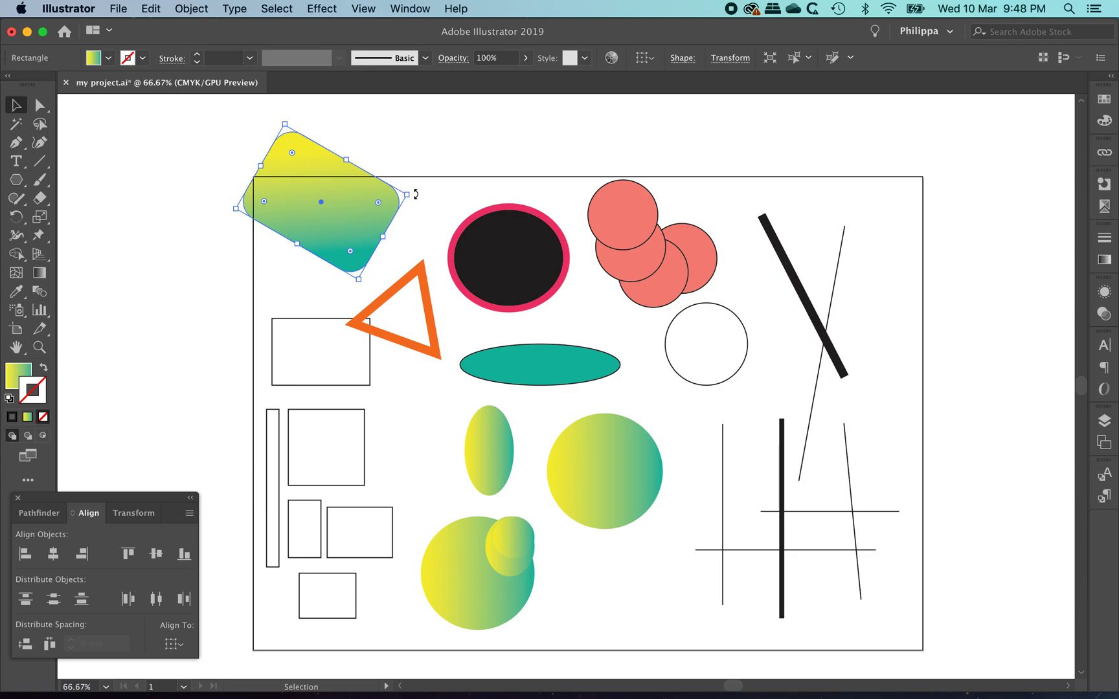
{"action": "key", "text": "a"}
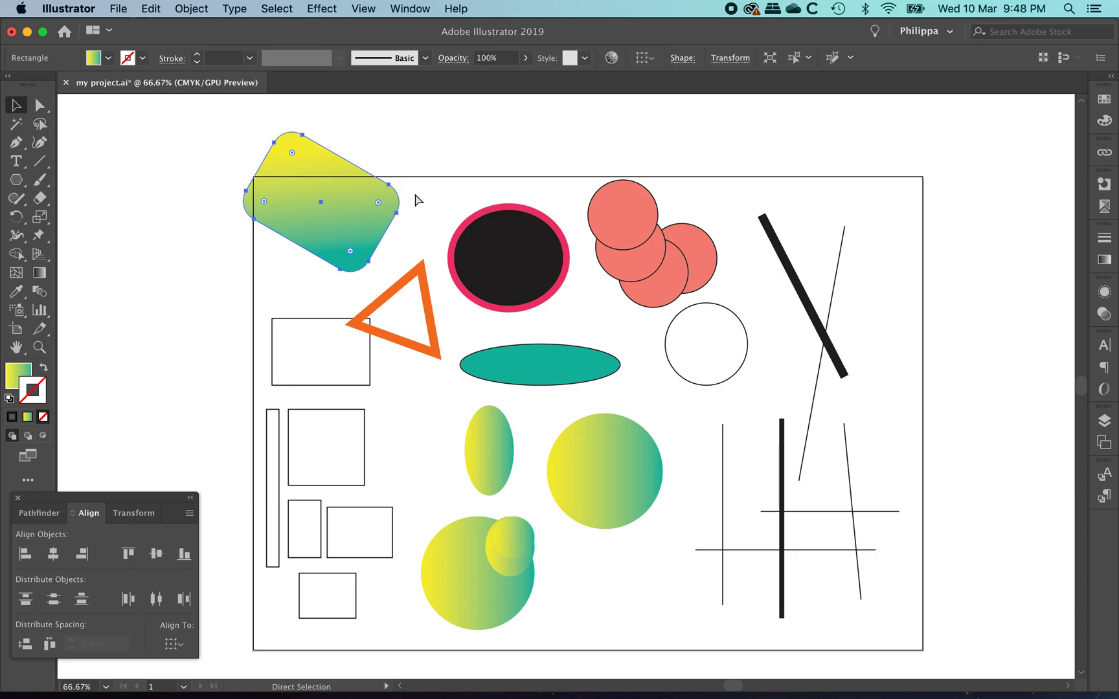
{"action": "key", "text": "super+z"}
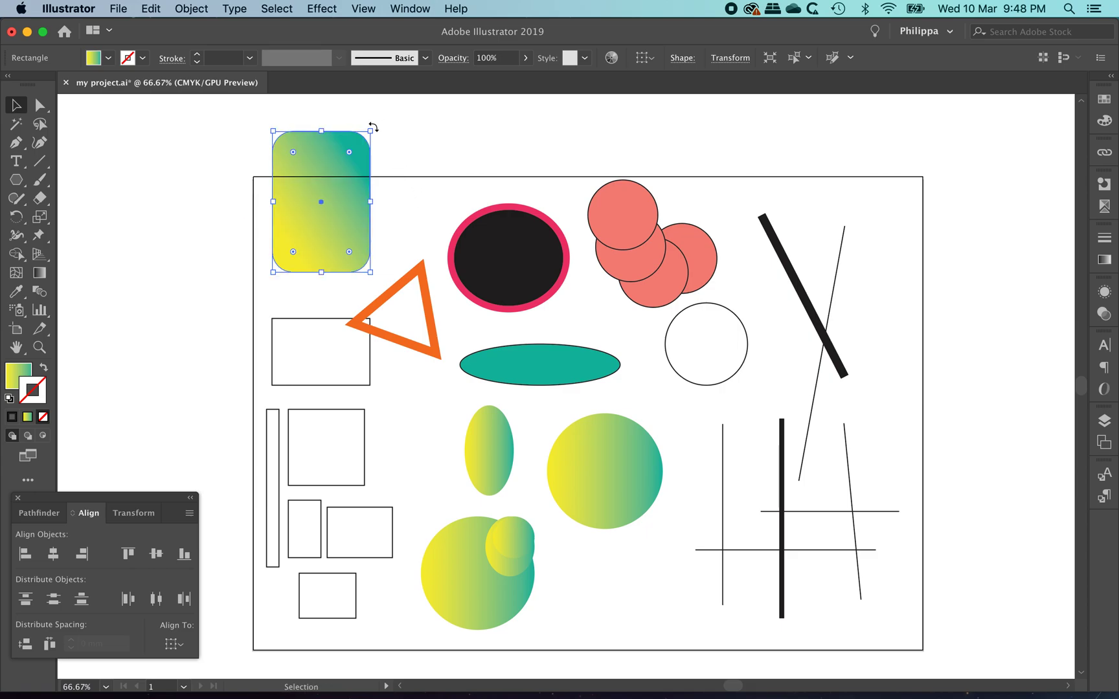
{"action": "left_click_drag", "start_coordinate": [373, 128], "coordinate": [431, 262]}
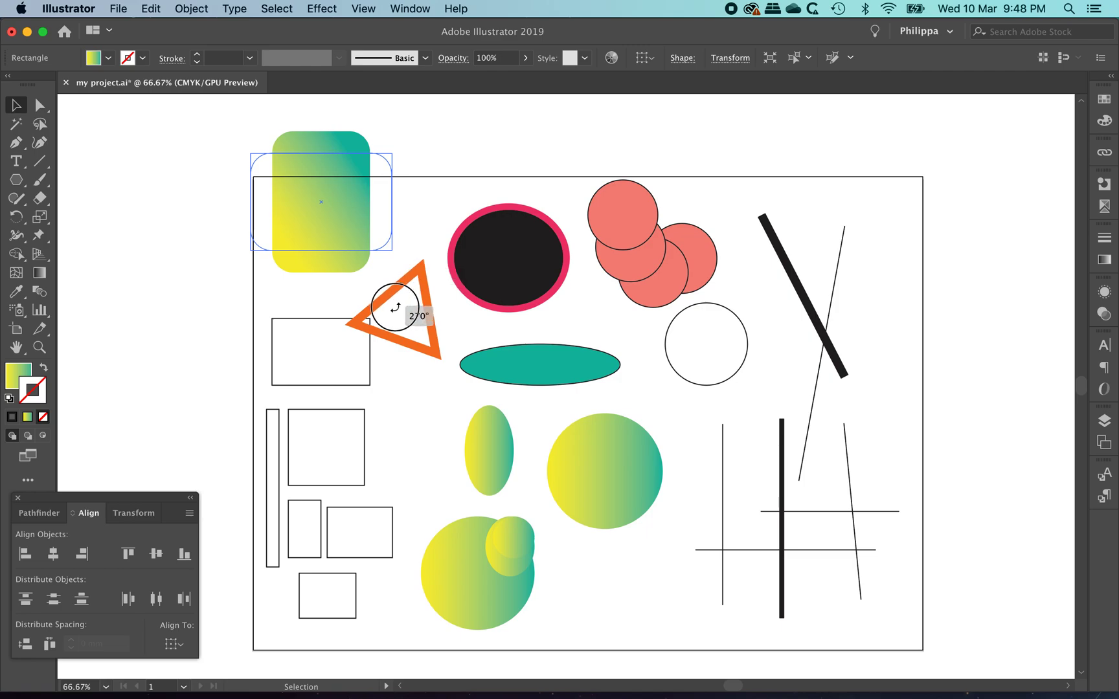
{"action": "left_click_drag", "start_coordinate": [395, 308], "coordinate": [270, 320]}
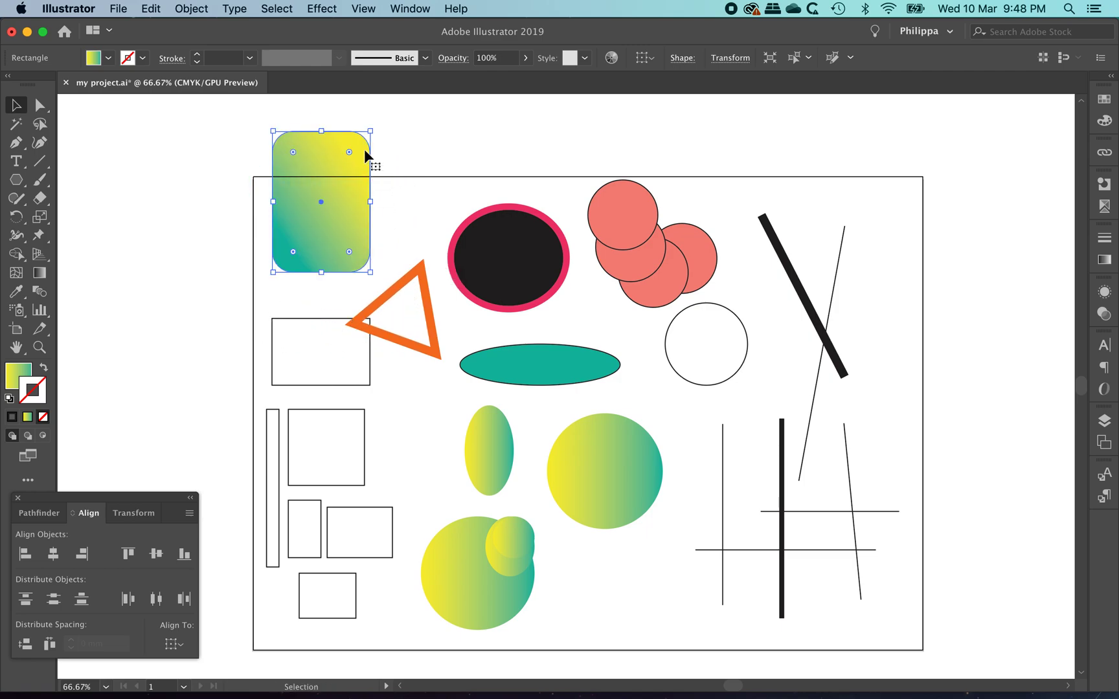
{"action": "left_click", "coordinate": [408, 221]}
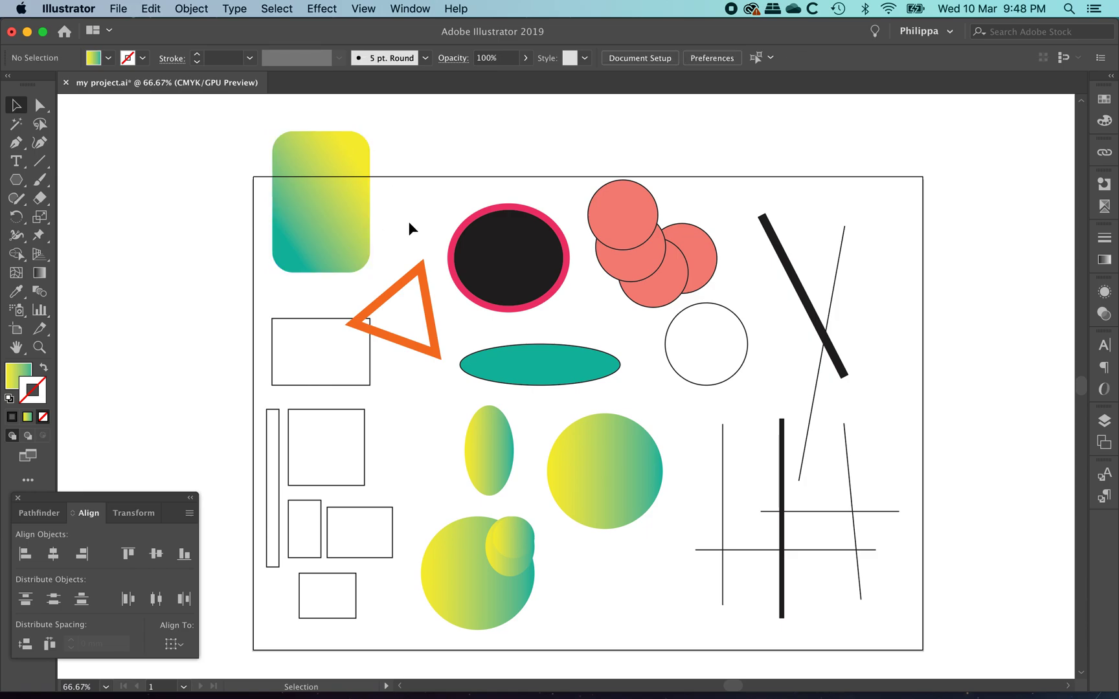